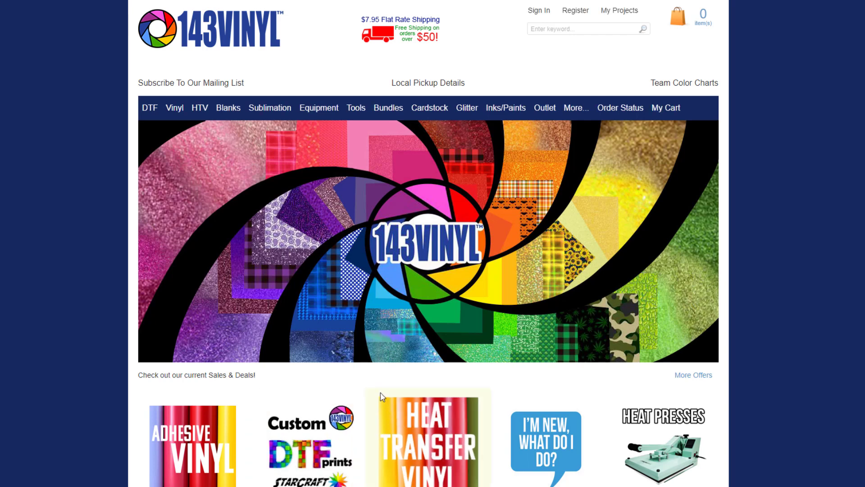
# Step: Scroll down the home page to reach the Custom DTF Prints product page
pyautogui.scroll(-4, 316, 433)
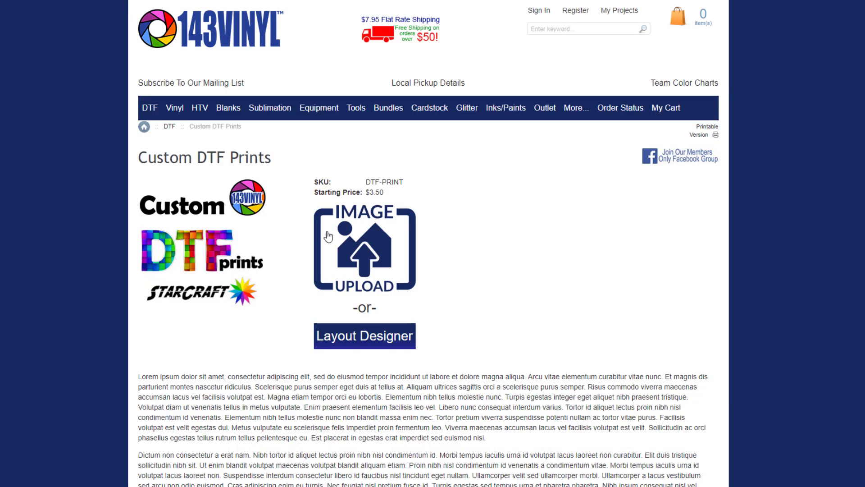
# Step: Upload three_bears.jpg from the Images > Animals > Bears folder
pyautogui.click(372, 254)
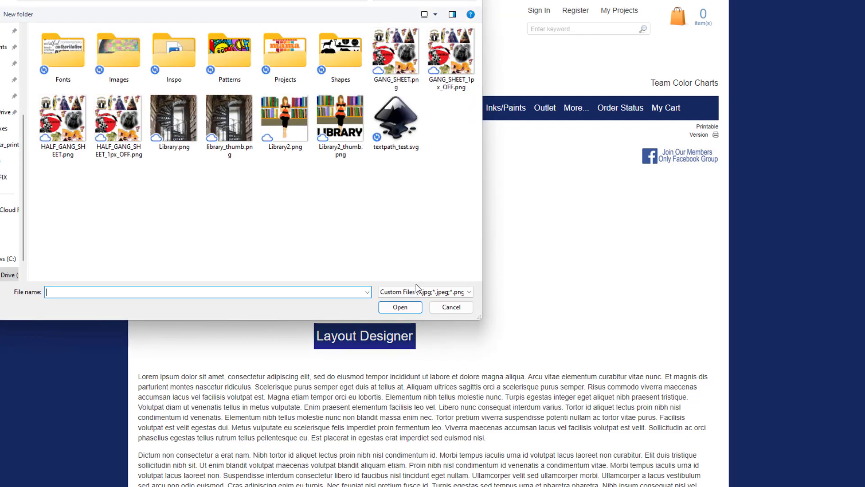
pyautogui.click(339, 137)
pyautogui.click(269, 139)
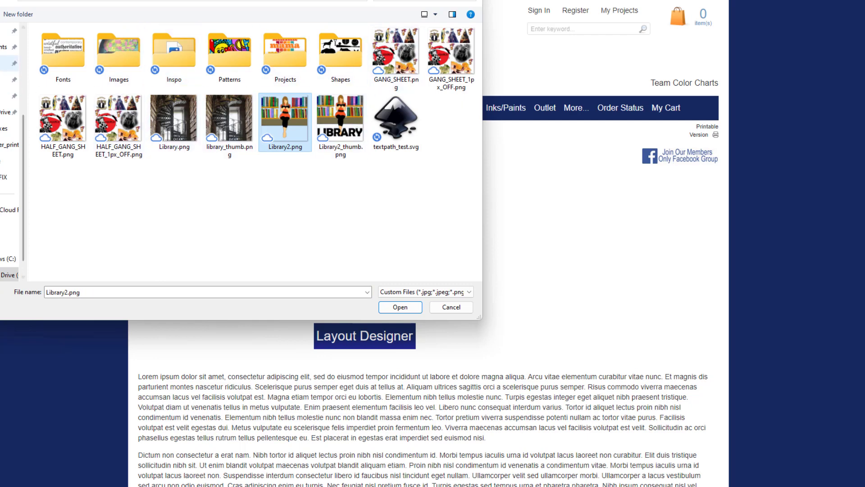
pyautogui.doubleClick(116, 65)
pyautogui.click(68, 49)
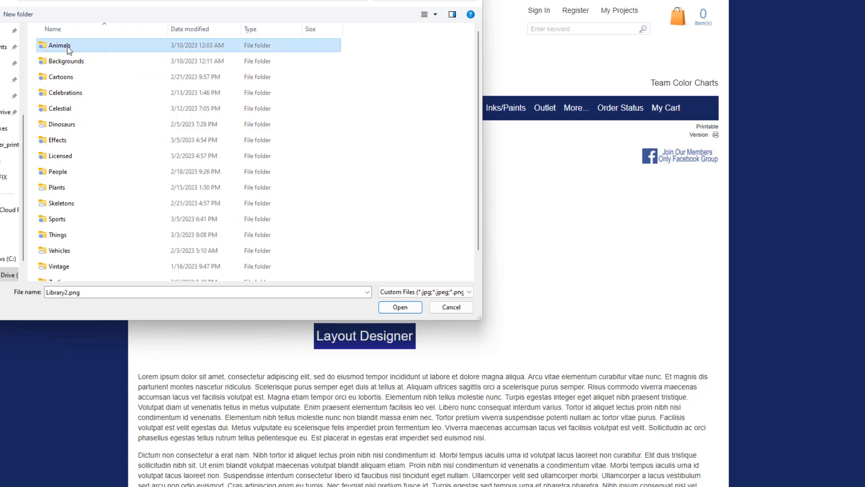
pyautogui.doubleClick(68, 49)
pyautogui.doubleClick(73, 47)
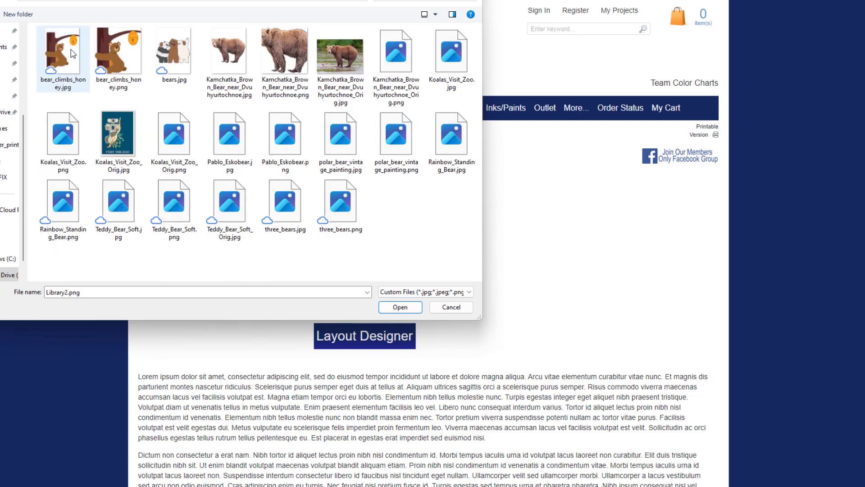
pyautogui.click(277, 214)
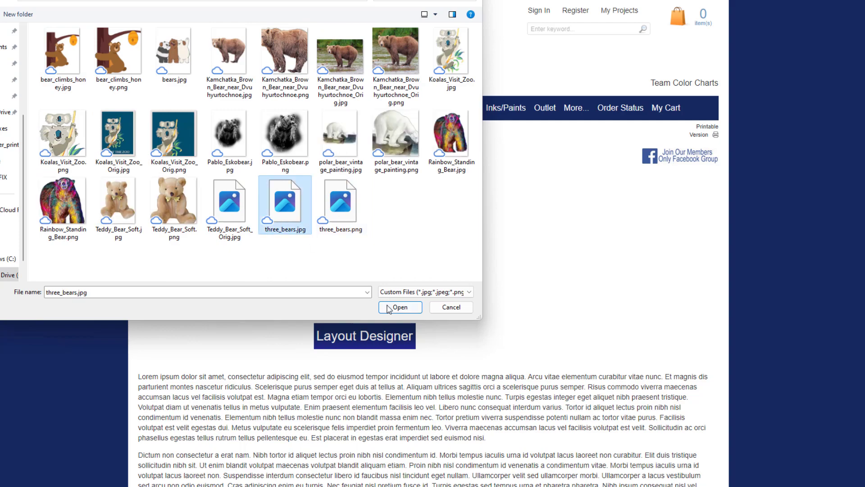
pyautogui.click(400, 307)
pyautogui.scroll(-2, 441, 302)
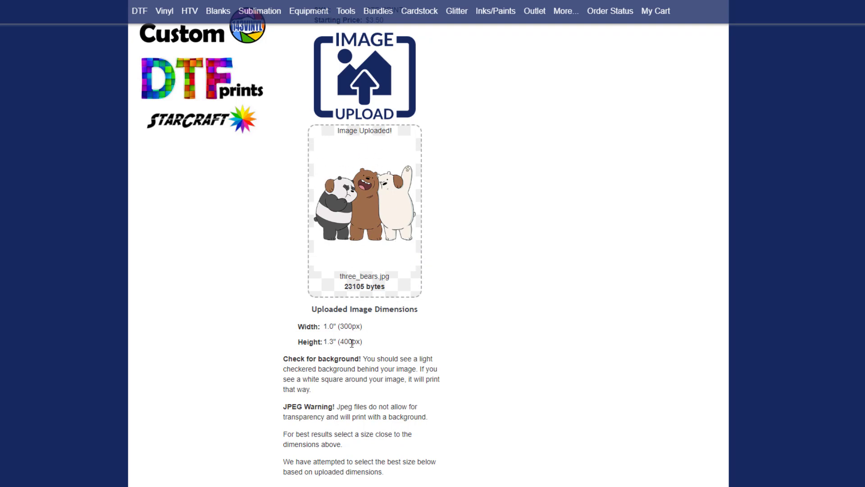
# Step: Highlight the 'Check for background!' advice and the copyright certification and warning text
pyautogui.scroll(-2, 352, 343)
pyautogui.moveTo(285, 257); pyautogui.dragTo(435, 293)
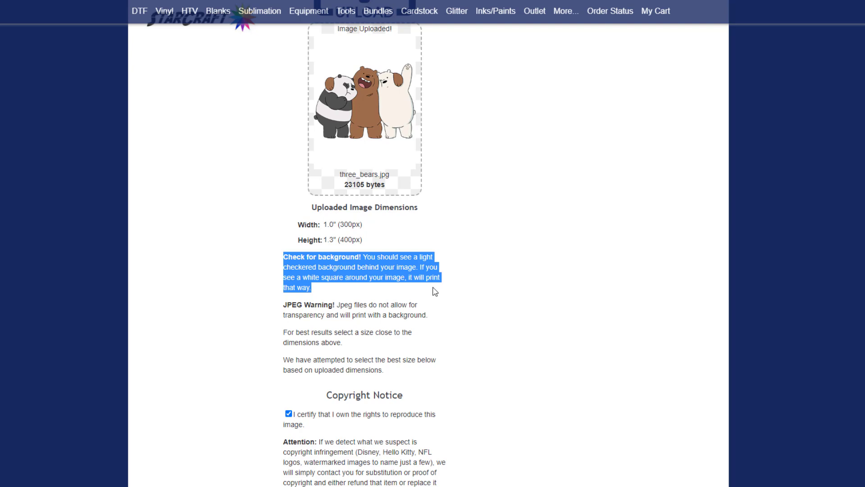
pyautogui.scroll(-3, 435, 292)
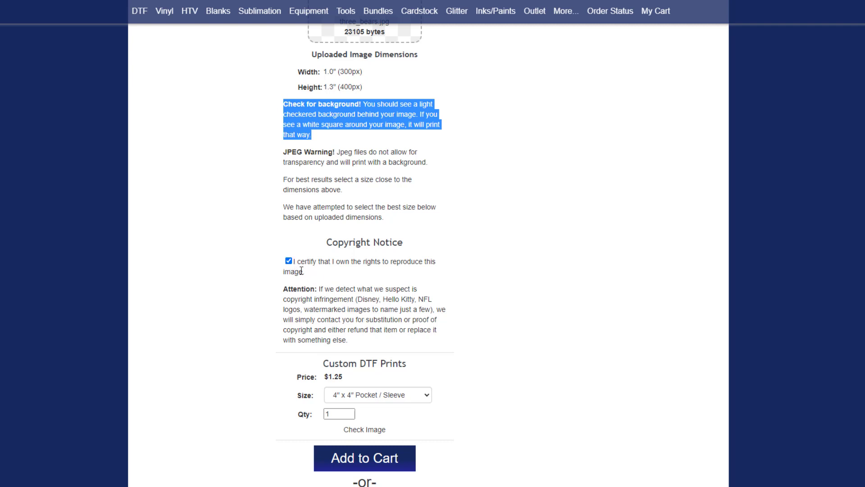
pyautogui.moveTo(294, 262); pyautogui.dragTo(404, 344)
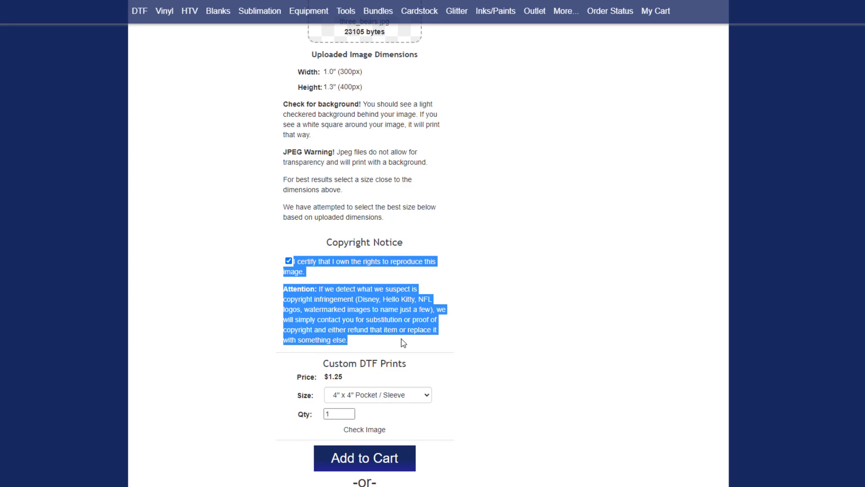
# Step: Scroll to the 4" x 4" Pocket / Sleeve size ($1.25) and the Add to Cart and Layout Designer buttons
pyautogui.scroll(-4, 550, 391)
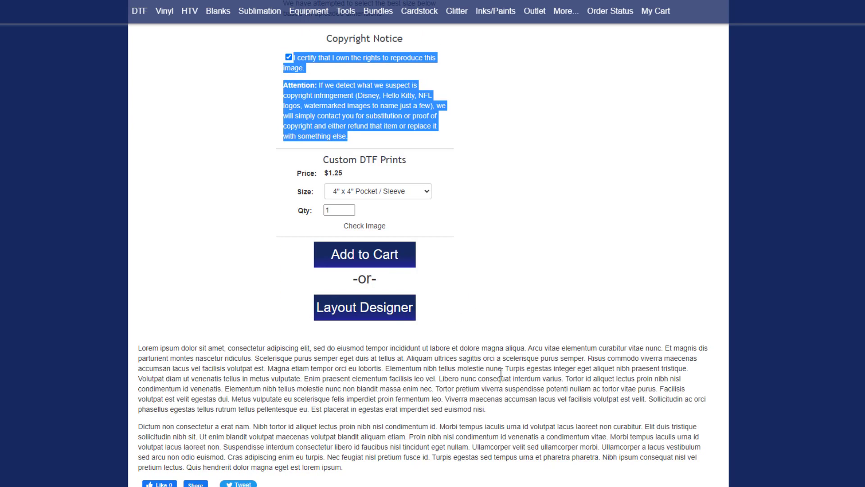
pyautogui.scroll(3, 501, 372)
pyautogui.scroll(7, 500, 371)
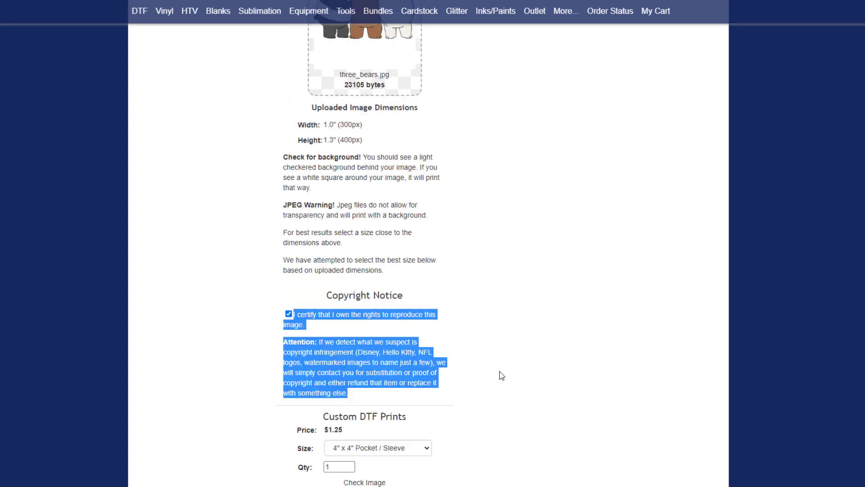
pyautogui.scroll(-4, 501, 376)
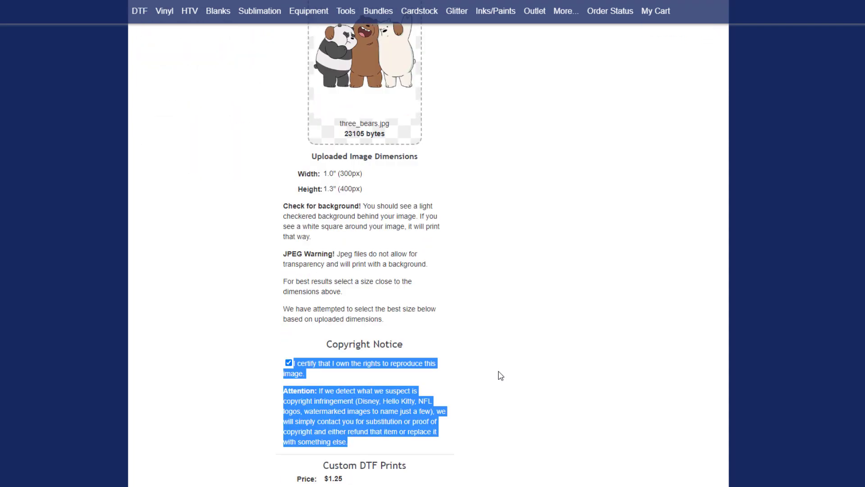
pyautogui.scroll(-3, 501, 376)
pyautogui.scroll(7, 498, 375)
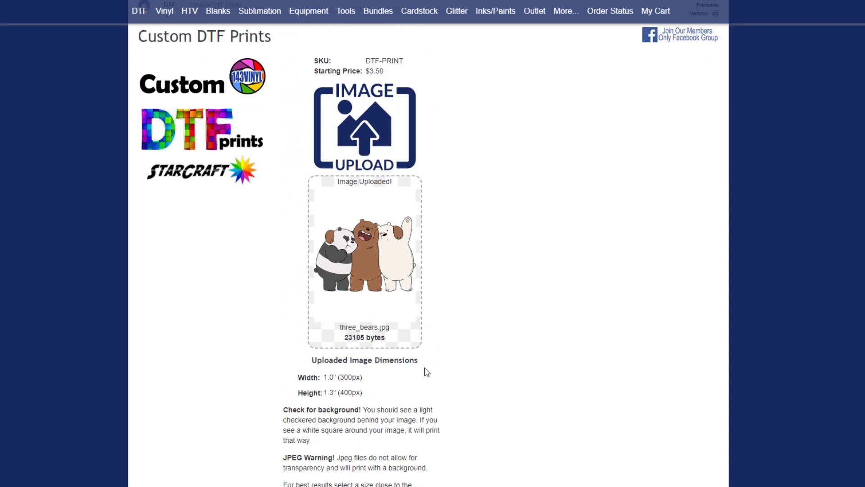
pyautogui.scroll(-9, 427, 372)
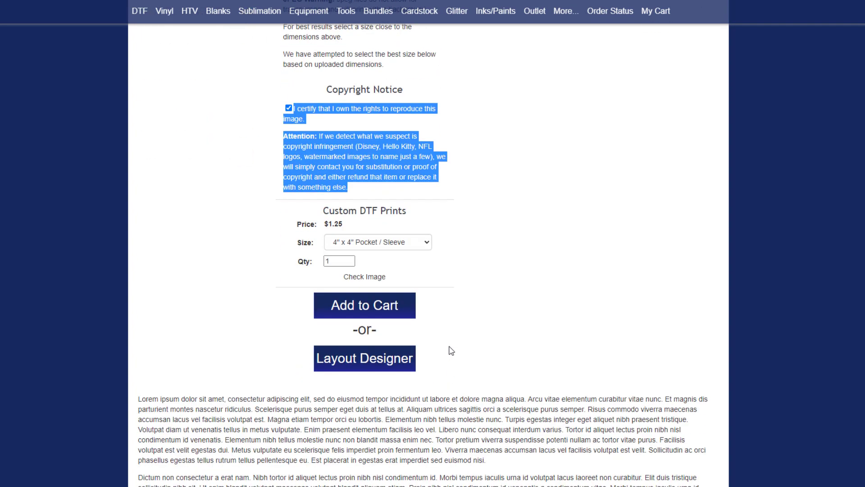
# Step: In Layout Designer, shrink the bears image to about half size and set it upright near the canvas top
pyautogui.click(366, 364)
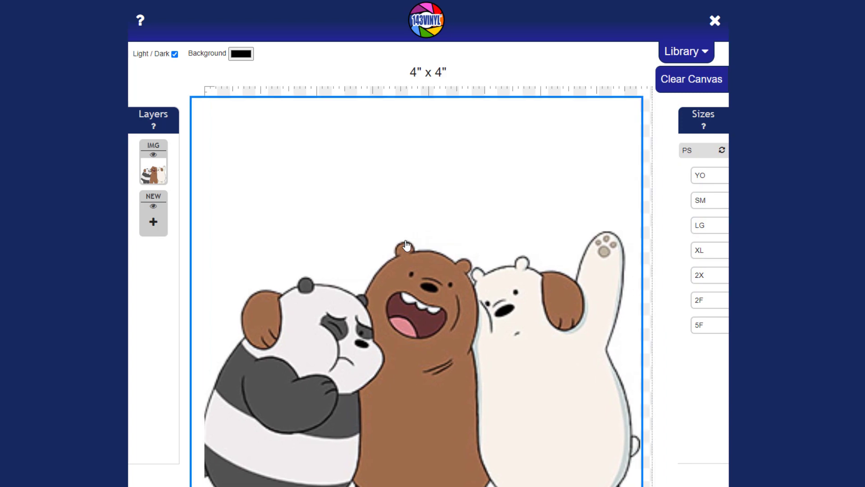
pyautogui.moveTo(639, 99); pyautogui.dragTo(520, 253)
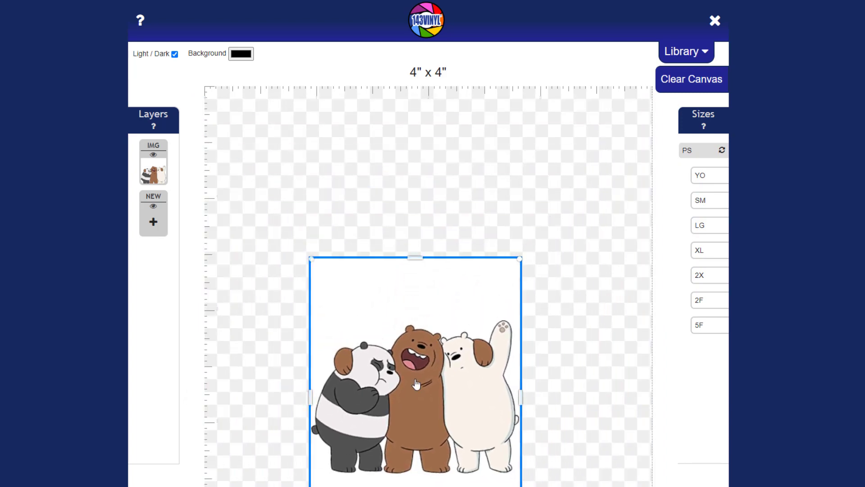
pyautogui.moveTo(401, 395); pyautogui.dragTo(356, 248)
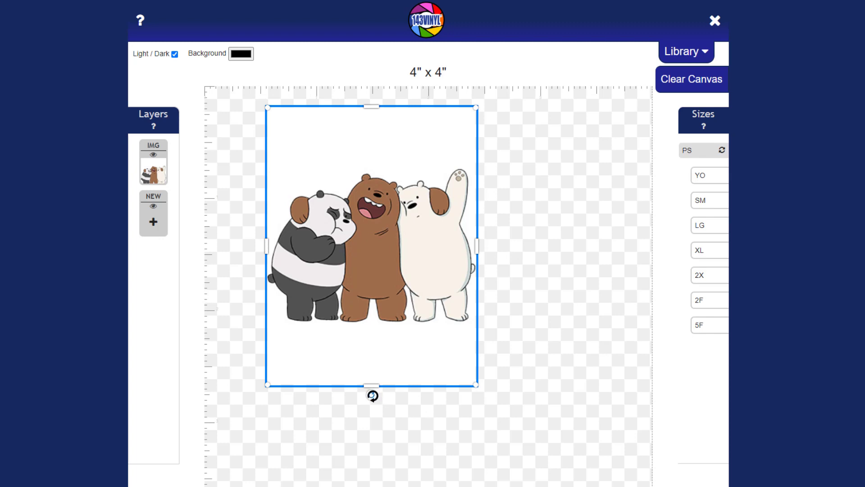
pyautogui.moveTo(372, 396); pyautogui.dragTo(523, 246)
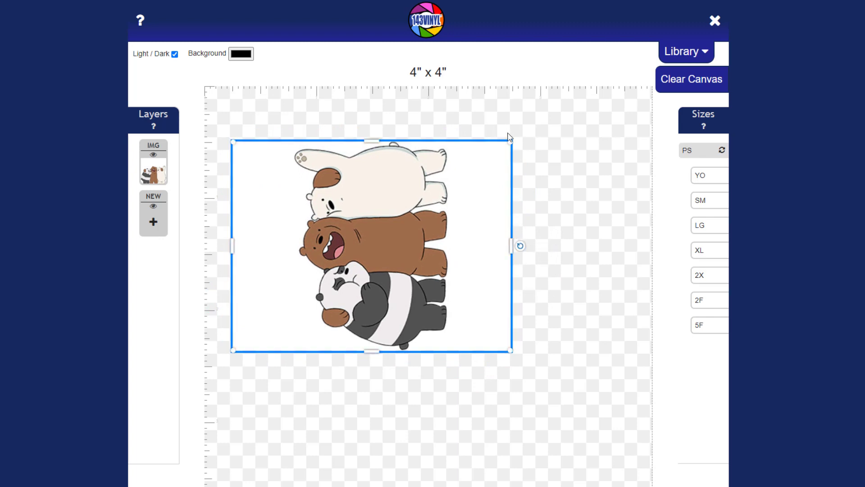
pyautogui.moveTo(511, 141); pyautogui.dragTo(577, 133)
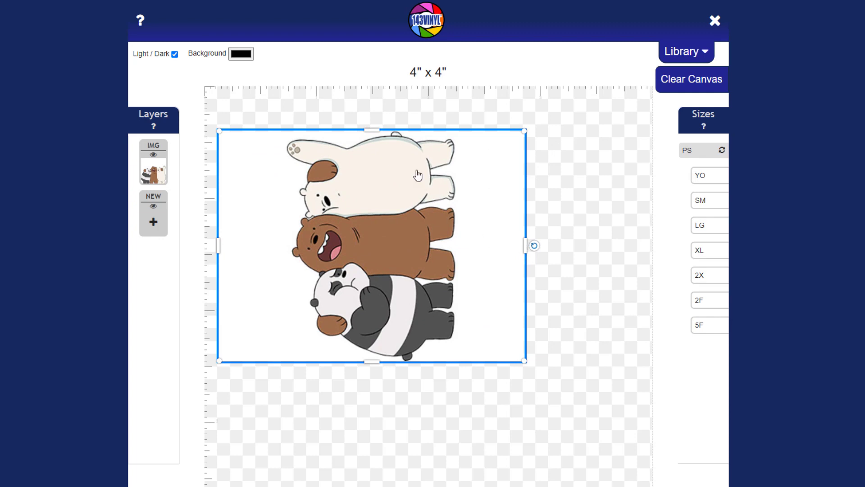
pyautogui.moveTo(370, 130)
pyautogui.mouseDown()
pyautogui.moveTo(370, 173)
pyautogui.moveTo(370, 128)
pyautogui.mouseUp()
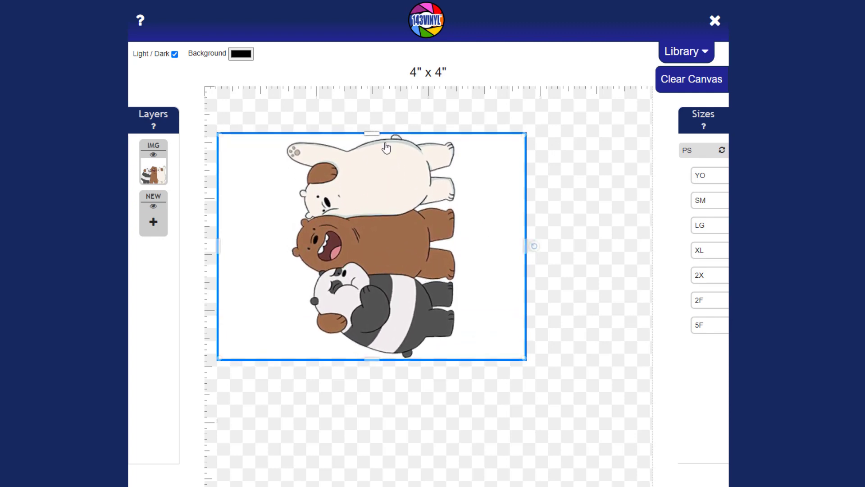
pyautogui.moveTo(526, 249); pyautogui.dragTo(373, 369)
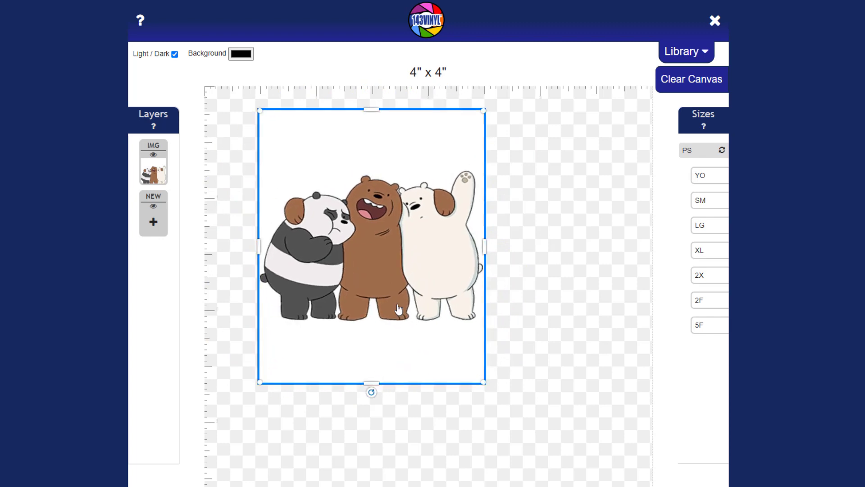
# Step: Rotate the bears image three 90° clockwise turns, then drag it to about 271°
pyautogui.click(379, 239)
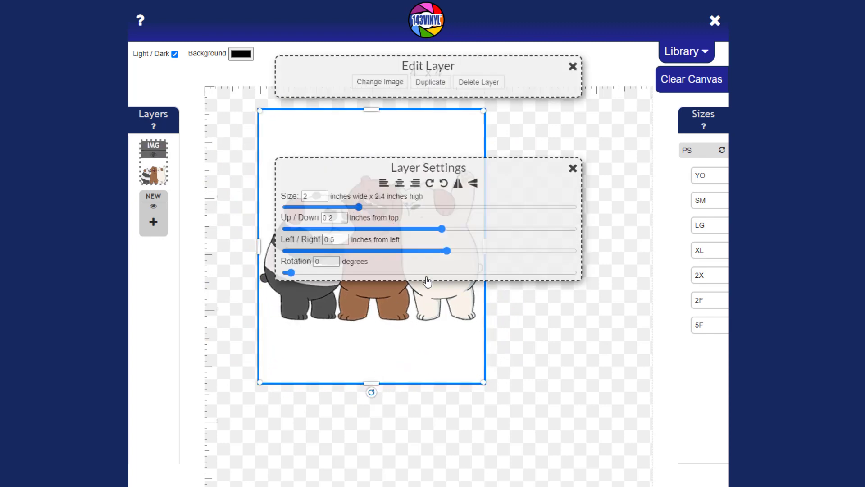
pyautogui.click(430, 186)
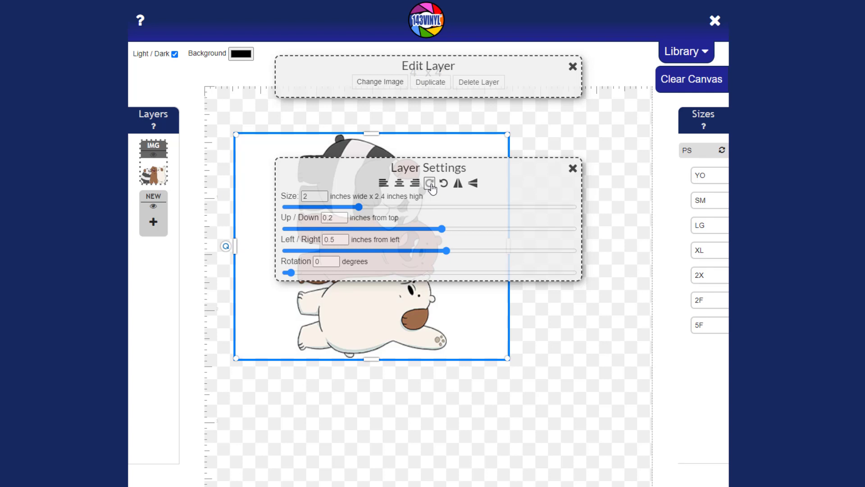
pyautogui.click(431, 184)
pyautogui.click(430, 185)
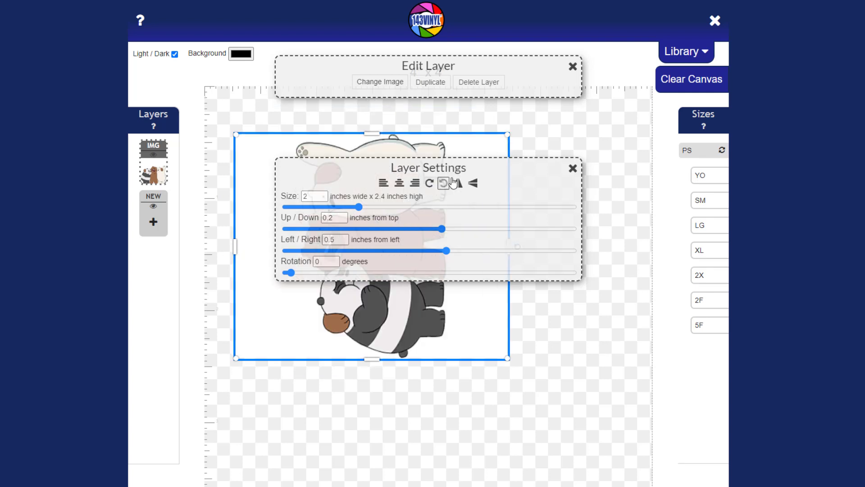
pyautogui.click(573, 170)
pyautogui.moveTo(516, 246); pyautogui.dragTo(517, 250)
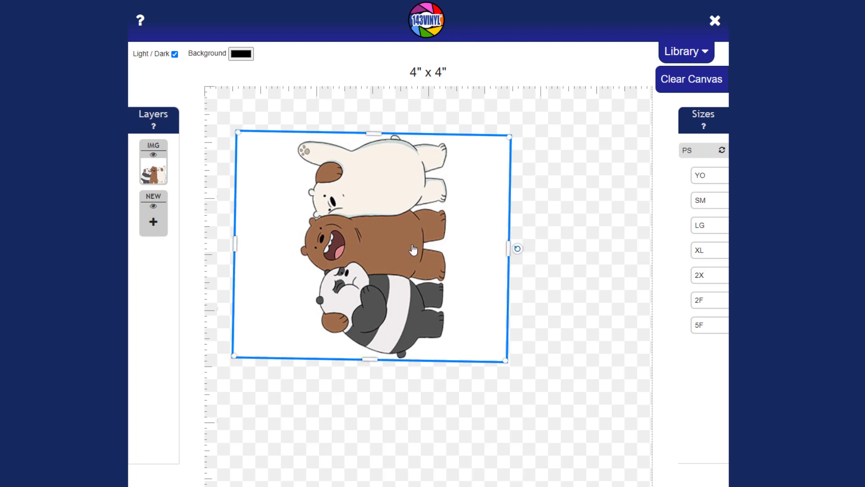
# Step: Reset the bears image to level, try quarter turns and slight tilts, ending on a 90° turn
pyautogui.click(431, 268)
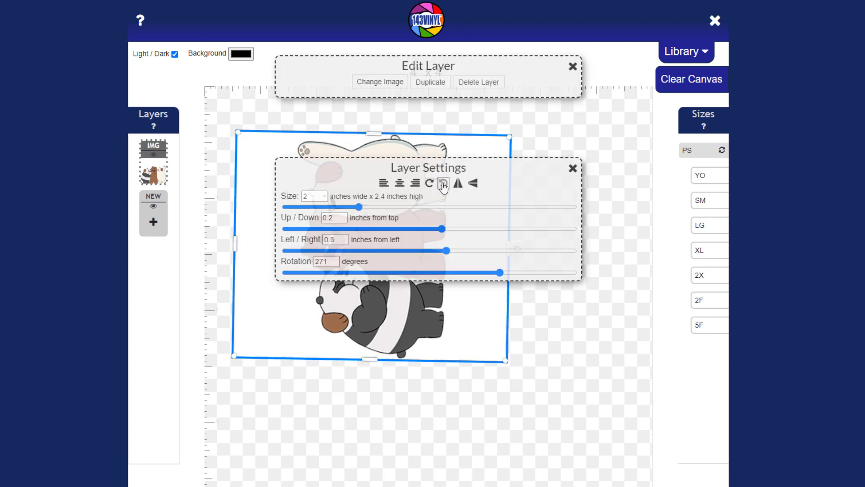
pyautogui.click(443, 185)
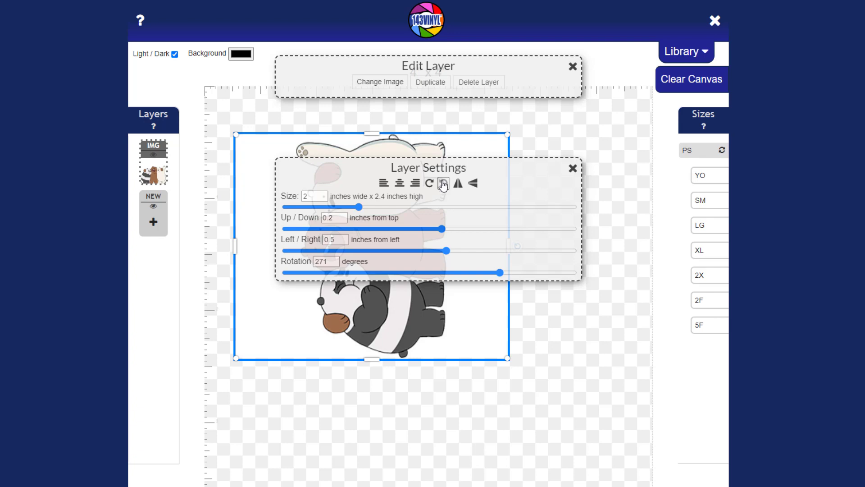
pyautogui.click(444, 185)
pyautogui.click(444, 185)
pyautogui.click(444, 185)
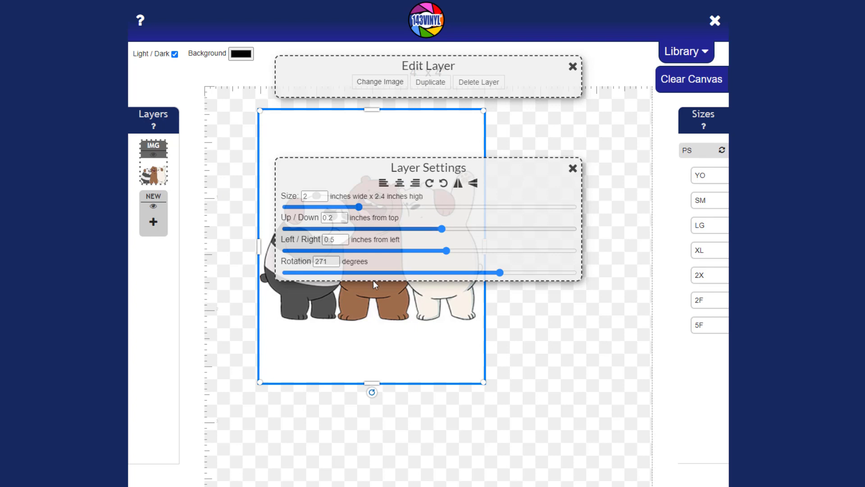
pyautogui.moveTo(372, 395); pyautogui.dragTo(377, 393)
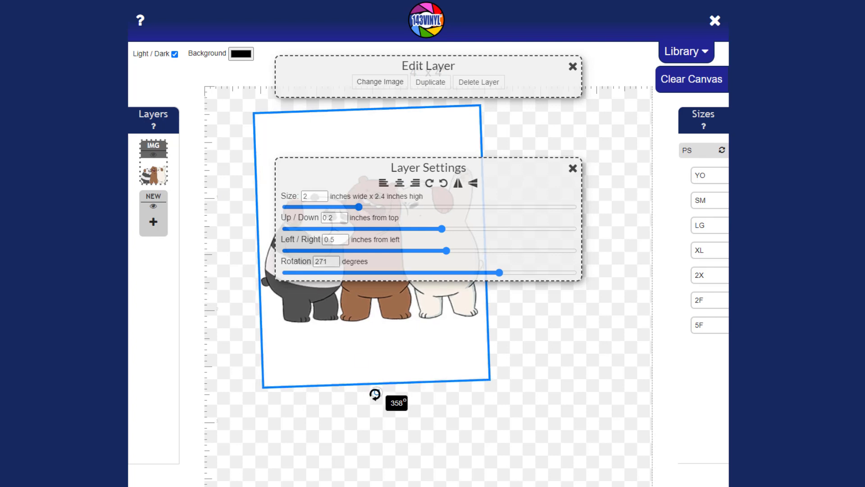
pyautogui.click(430, 183)
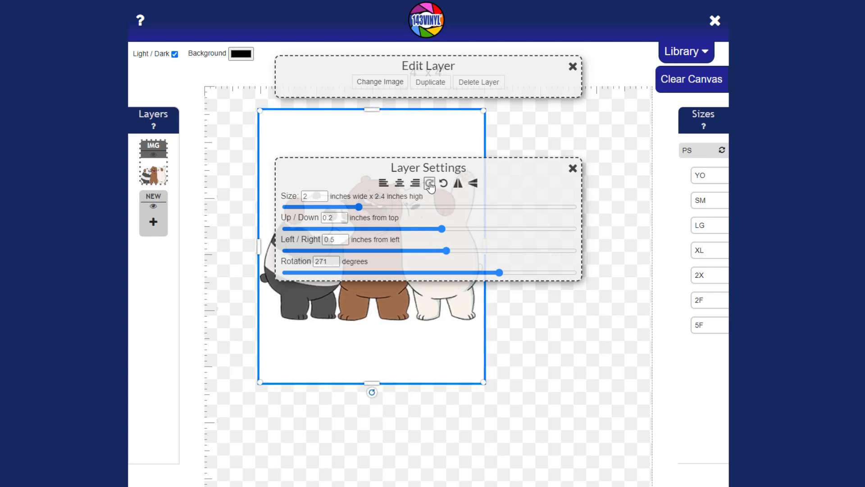
pyautogui.moveTo(372, 392); pyautogui.dragTo(368, 393)
pyautogui.click(430, 183)
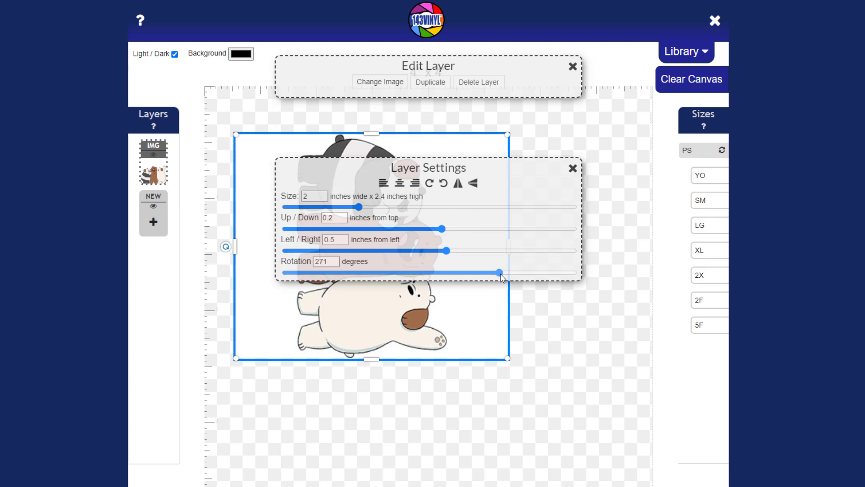
# Step: Set the bears image's Rotation field to 45° and close Layer Settings
pyautogui.moveTo(500, 274); pyautogui.dragTo(558, 273)
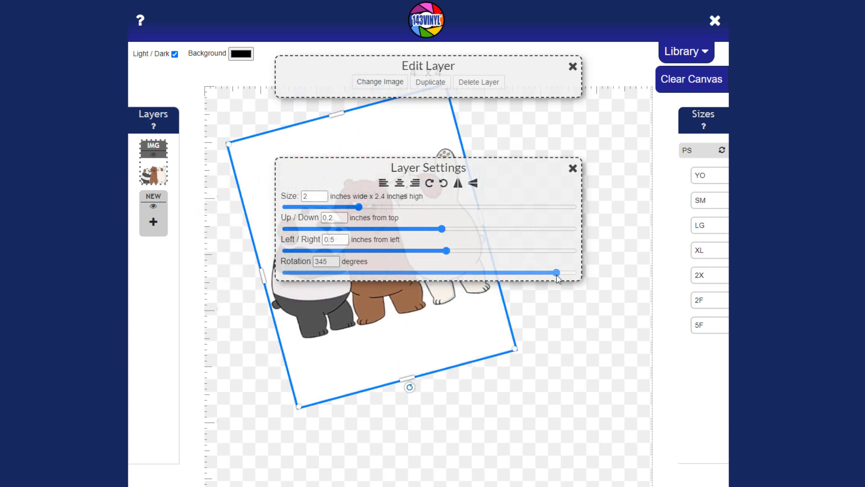
pyautogui.moveTo(325, 262); pyautogui.dragTo(315, 261)
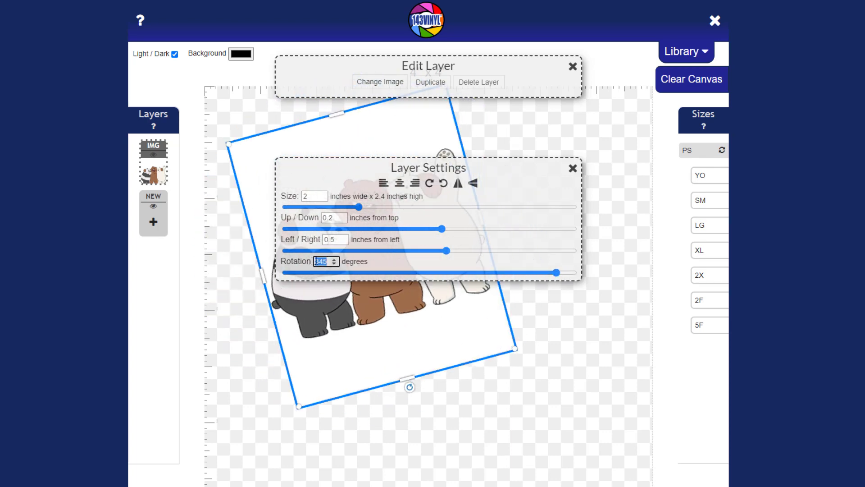
pyautogui.write('90')
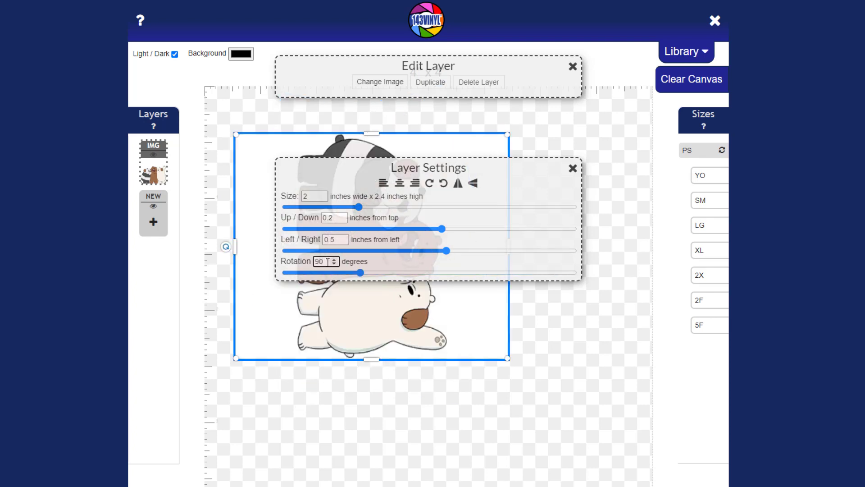
pyautogui.write('45')
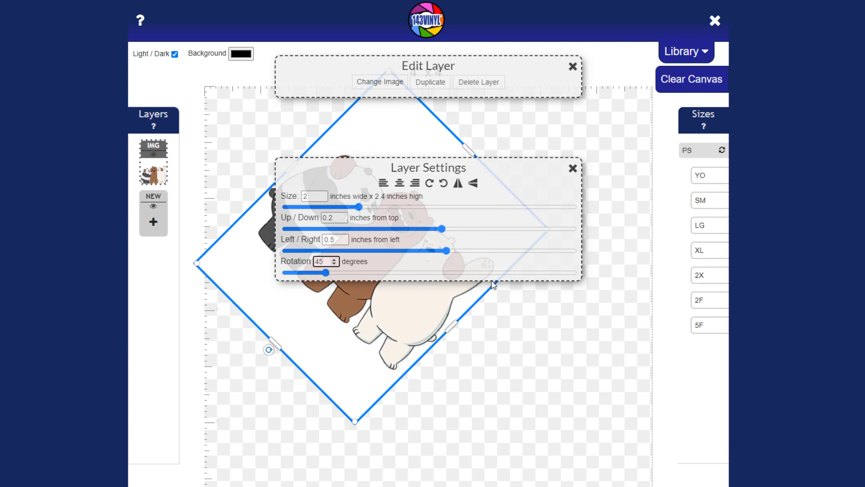
pyautogui.click(574, 168)
# Step: Move the bears image up and to the right, deselecting it to preview the design
pyautogui.moveTo(396, 270); pyautogui.dragTo(499, 267)
pyautogui.moveTo(529, 239); pyautogui.dragTo(443, 293)
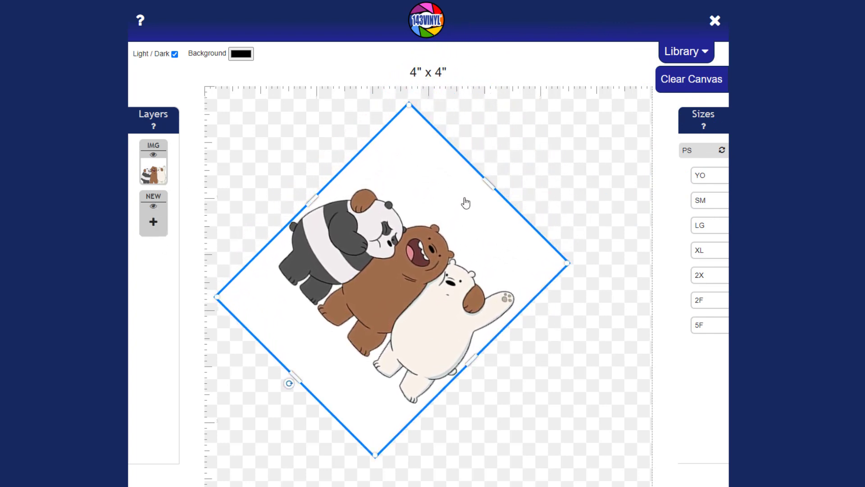
pyautogui.click(568, 186)
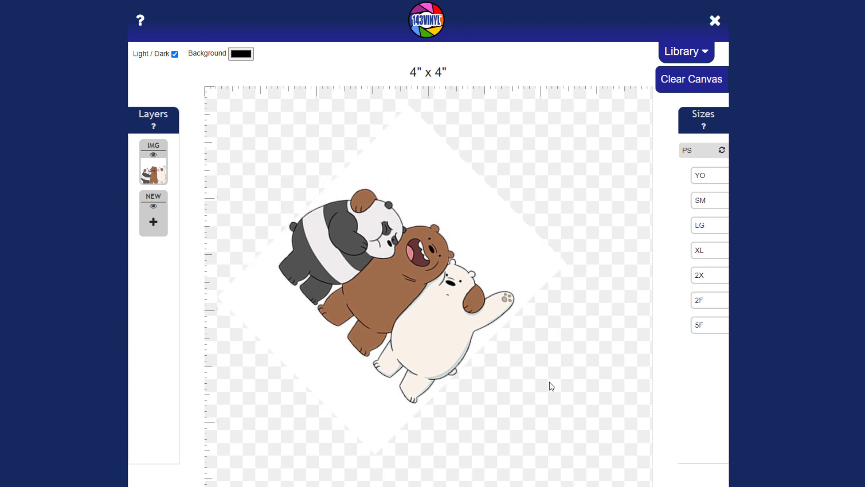
pyautogui.click(456, 358)
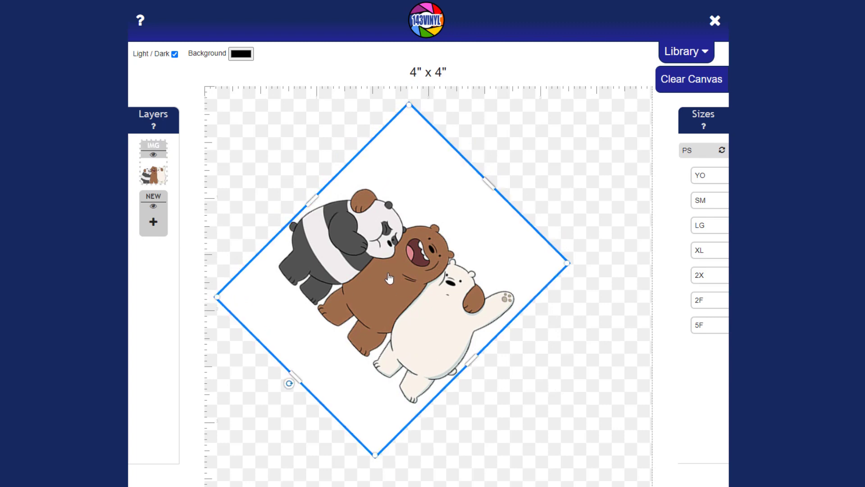
pyautogui.click(551, 357)
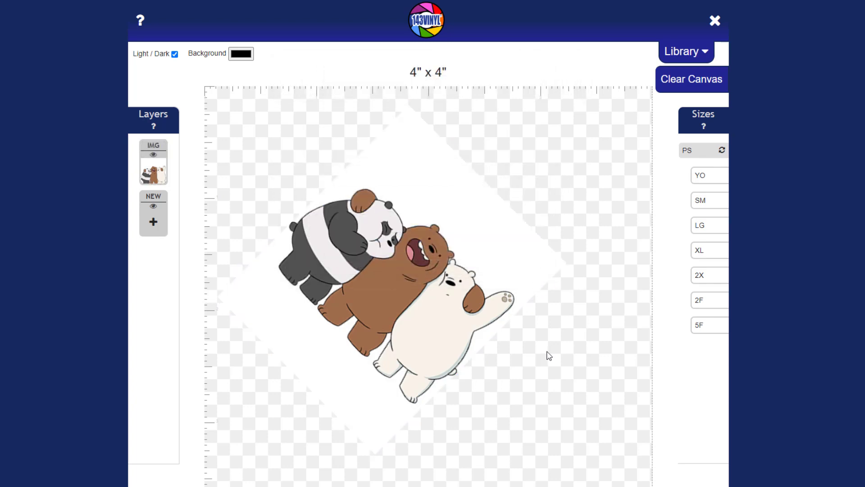
pyautogui.click(399, 256)
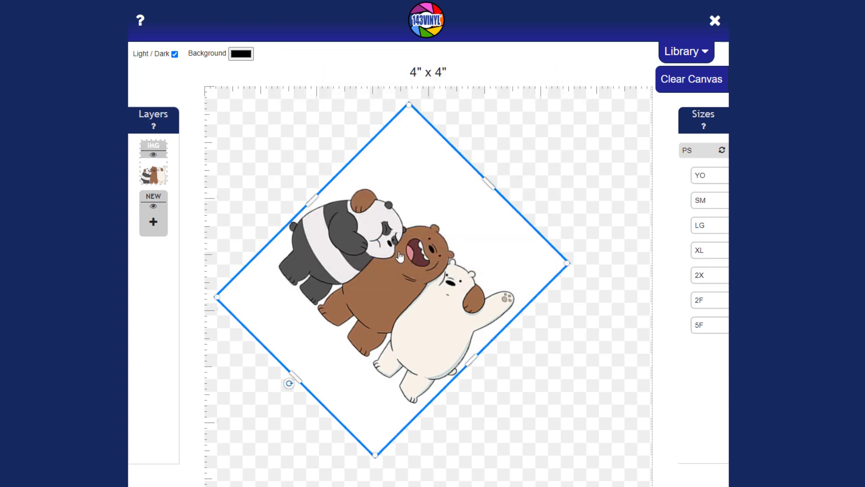
# Step: Rotate the bears image to about 320° and close its layer settings
pyautogui.moveTo(289, 384); pyautogui.dragTo(485, 391)
pyautogui.click(572, 170)
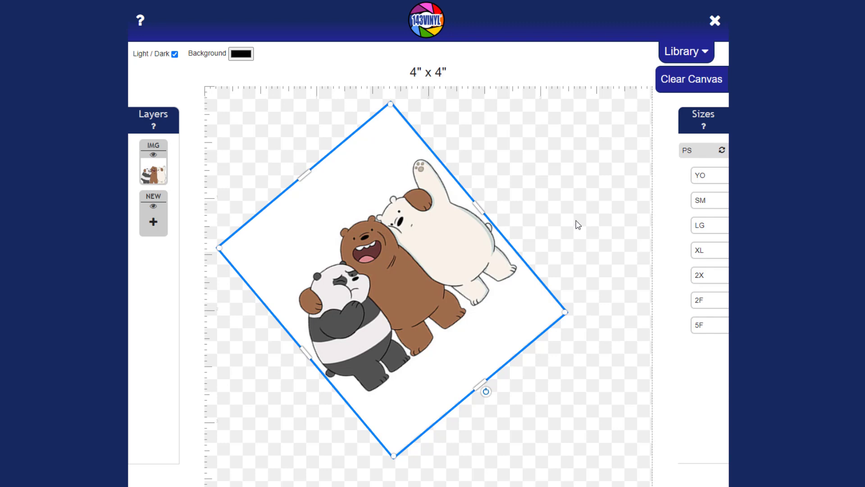
pyautogui.click(368, 278)
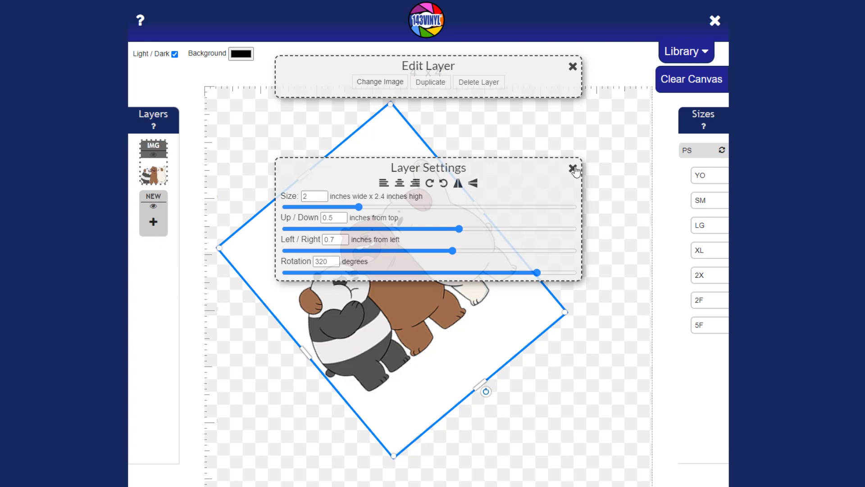
pyautogui.click(573, 168)
pyautogui.click(161, 231)
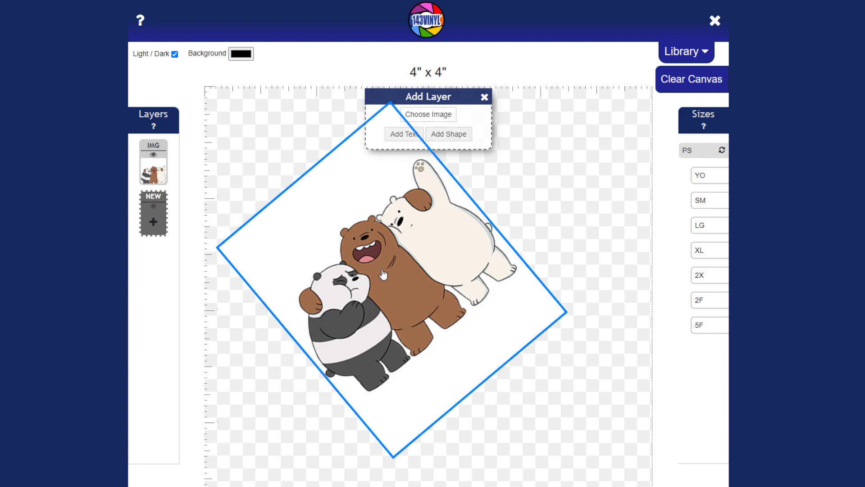
# Step: Add a 2" black circle shape and drag it down-right on the left of the canvas
pyautogui.click(453, 136)
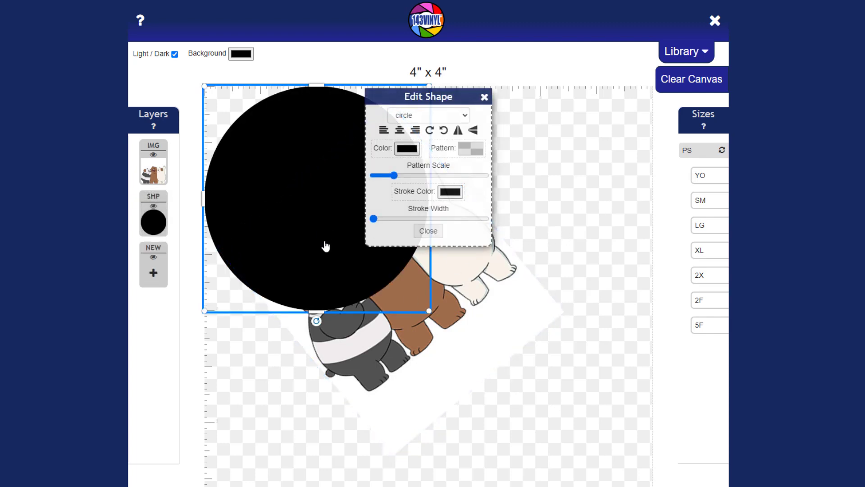
pyautogui.click(485, 97)
pyautogui.moveTo(367, 228); pyautogui.dragTo(386, 275)
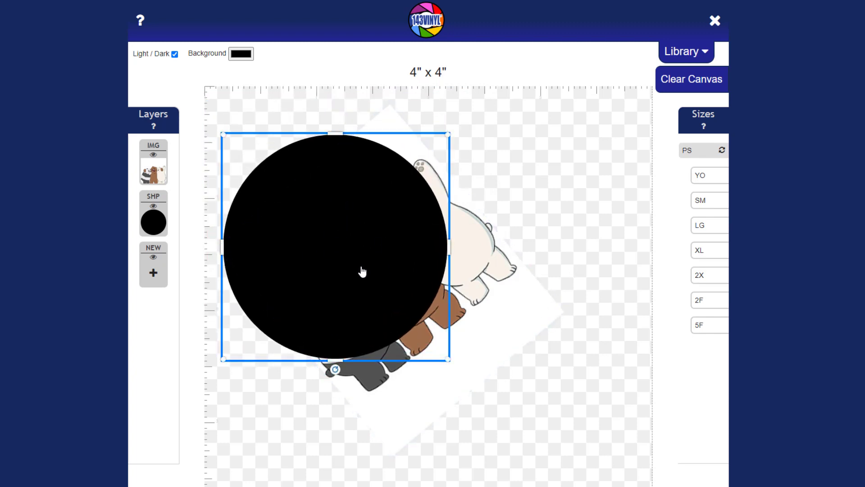
# Step: Shrink the bears image and push it up-left against the black circle
pyautogui.click(475, 282)
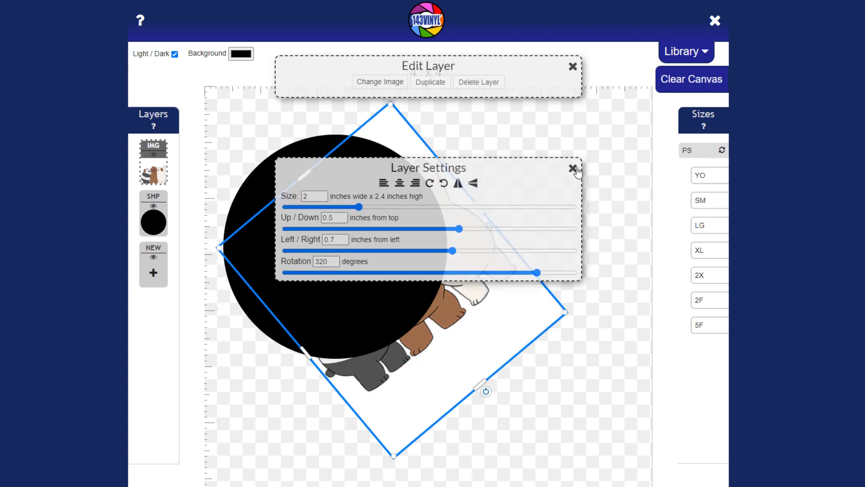
pyautogui.click(574, 170)
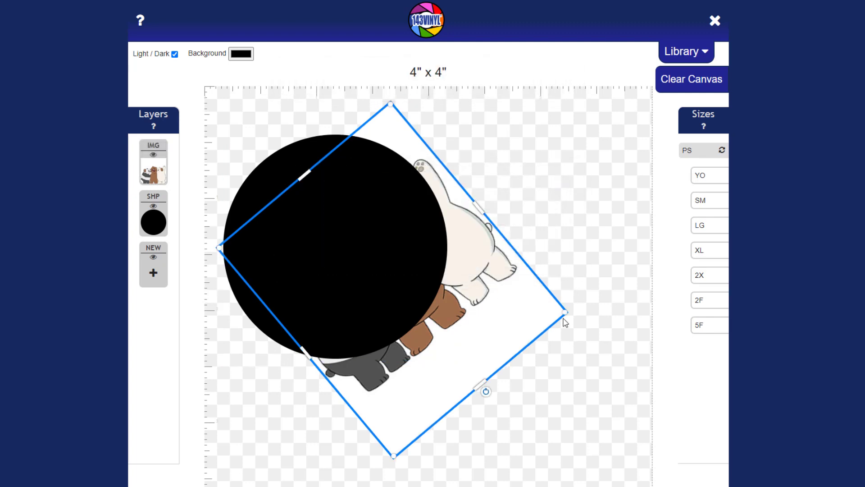
pyautogui.moveTo(563, 312); pyautogui.dragTo(568, 348)
pyautogui.moveTo(514, 304); pyautogui.dragTo(566, 245)
pyautogui.click(572, 169)
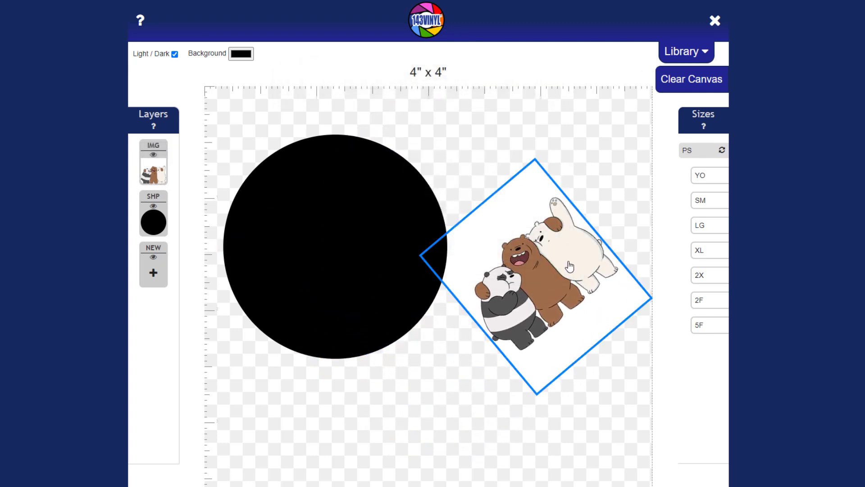
pyautogui.moveTo(581, 307); pyautogui.dragTo(498, 251)
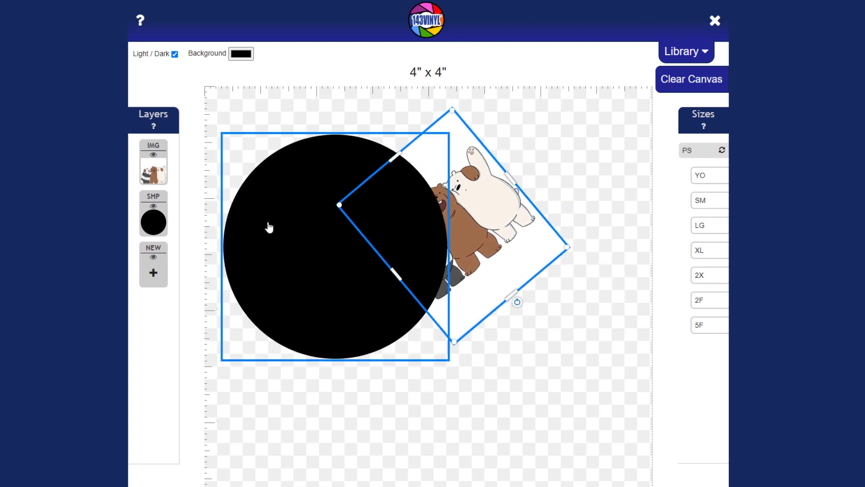
pyautogui.click(276, 241)
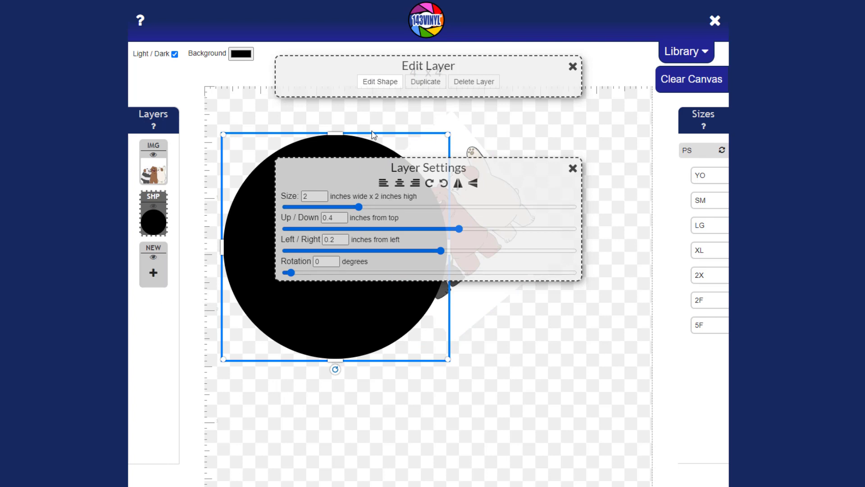
# Step: Check the bears and circle layer settings, opening and closing the circle's Edit Shape options
pyautogui.click(322, 318)
pyautogui.click(573, 169)
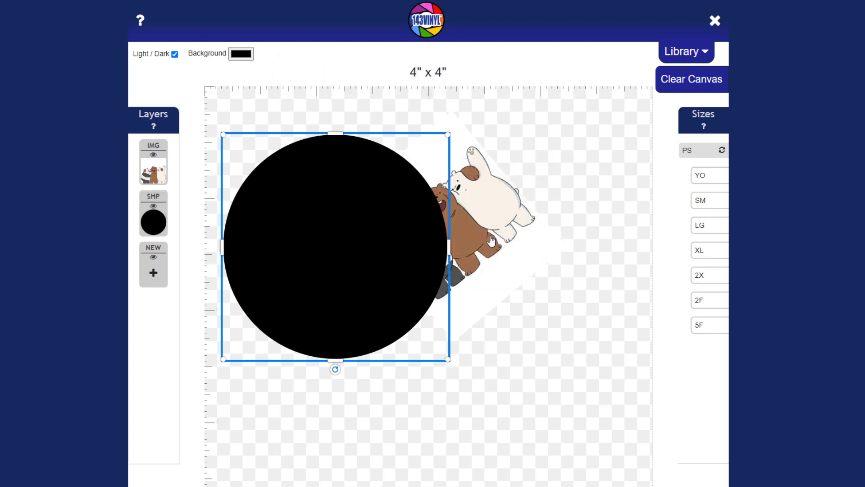
pyautogui.click(491, 241)
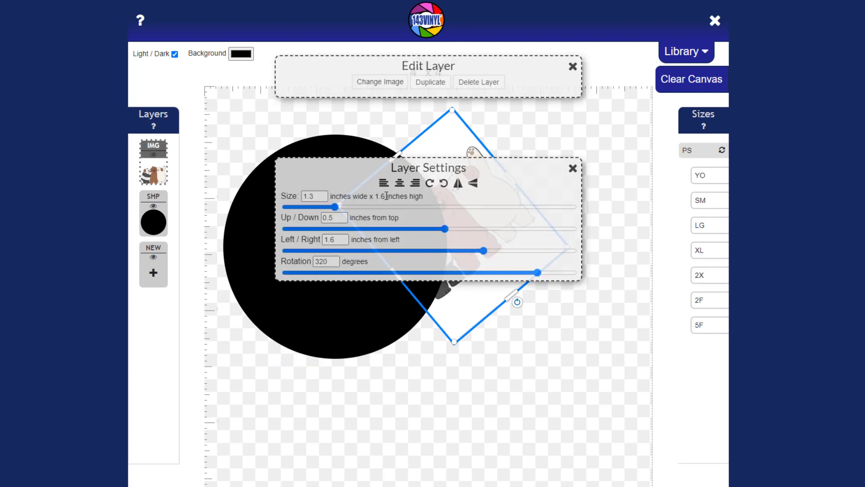
pyautogui.click(569, 170)
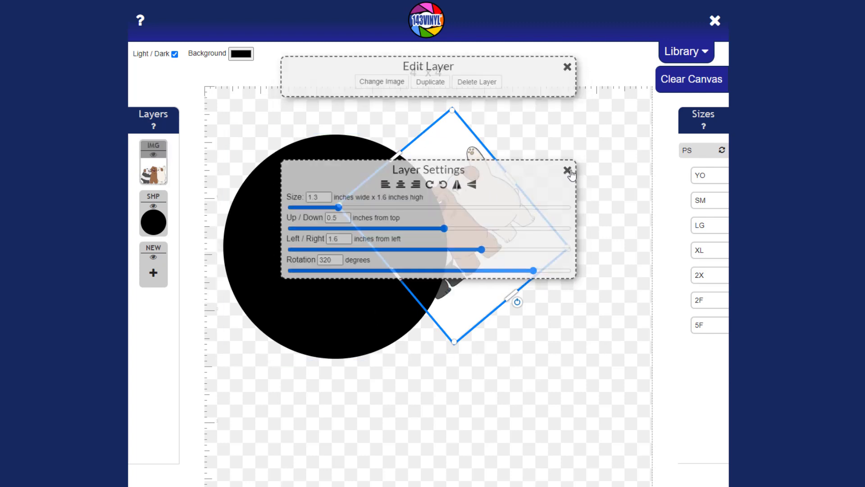
pyautogui.click(284, 264)
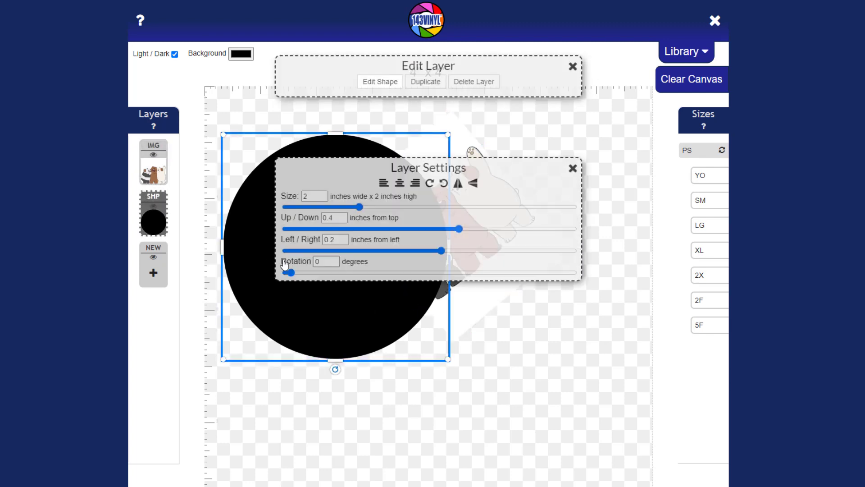
pyautogui.click(372, 85)
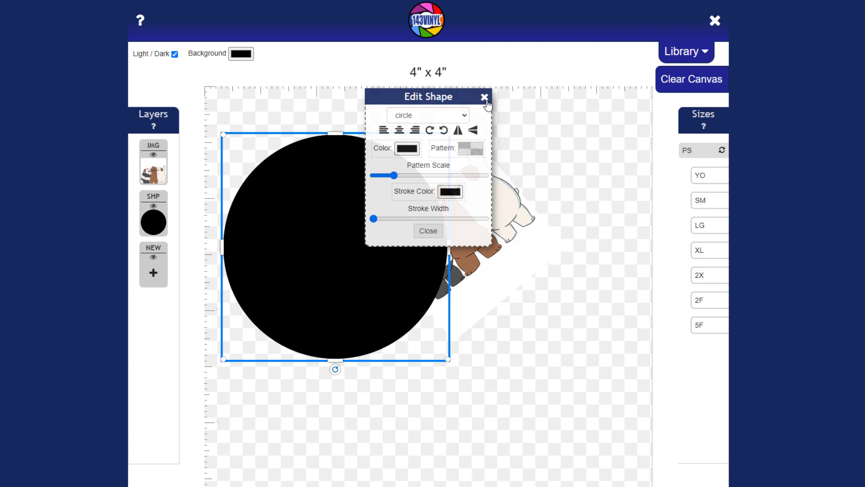
pyautogui.click(485, 98)
pyautogui.click(153, 271)
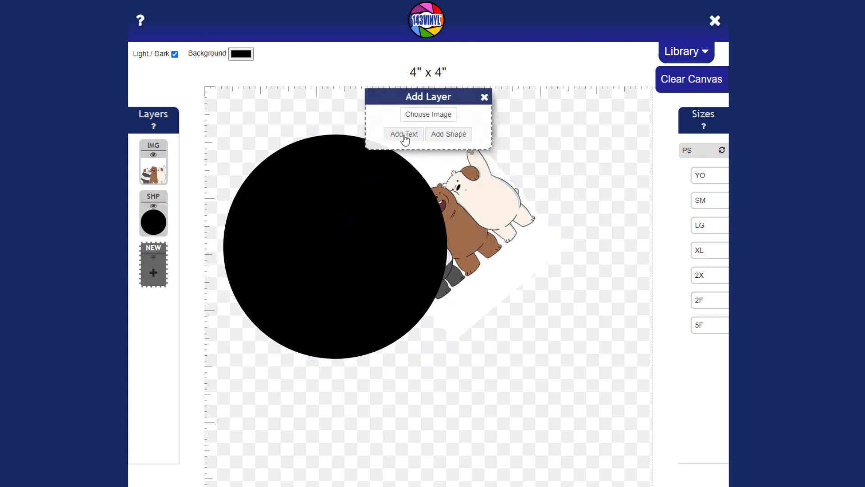
# Step: Add a Lorem Ipsum text layer and drag it to the lower right of the canvas
pyautogui.click(404, 135)
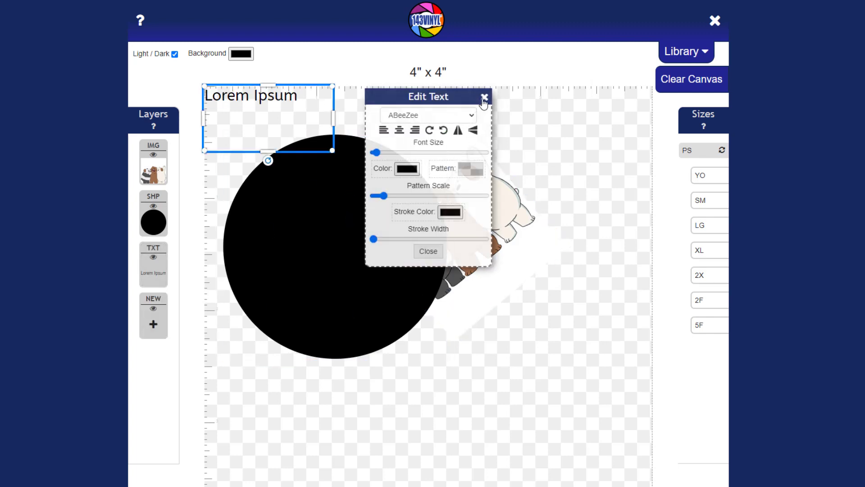
pyautogui.click(485, 98)
pyautogui.moveTo(282, 112); pyautogui.dragTo(557, 381)
pyautogui.click(523, 358)
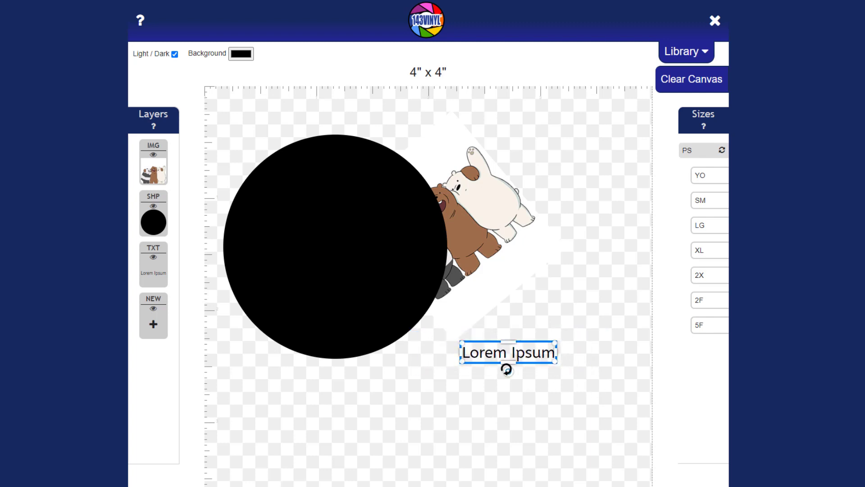
# Step: Move the Lorem Ipsum text up above the bears and rotate it to a diagonal tilt
pyautogui.moveTo(507, 370); pyautogui.dragTo(506, 390)
pyautogui.moveTo(521, 352); pyautogui.dragTo(556, 156)
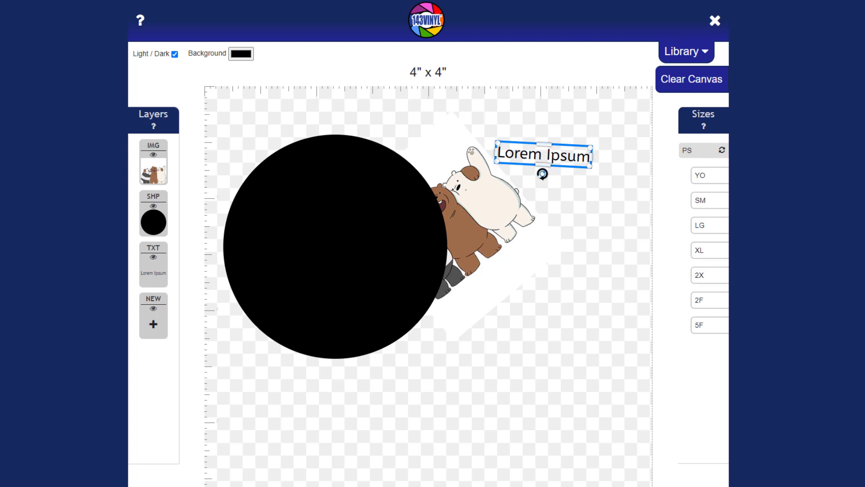
pyautogui.moveTo(542, 173); pyautogui.dragTo(607, 146)
pyautogui.click(498, 219)
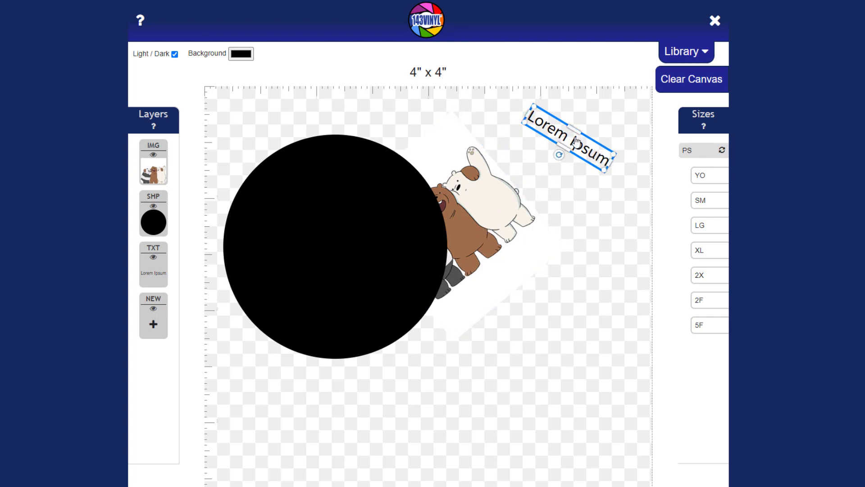
pyautogui.click(593, 160)
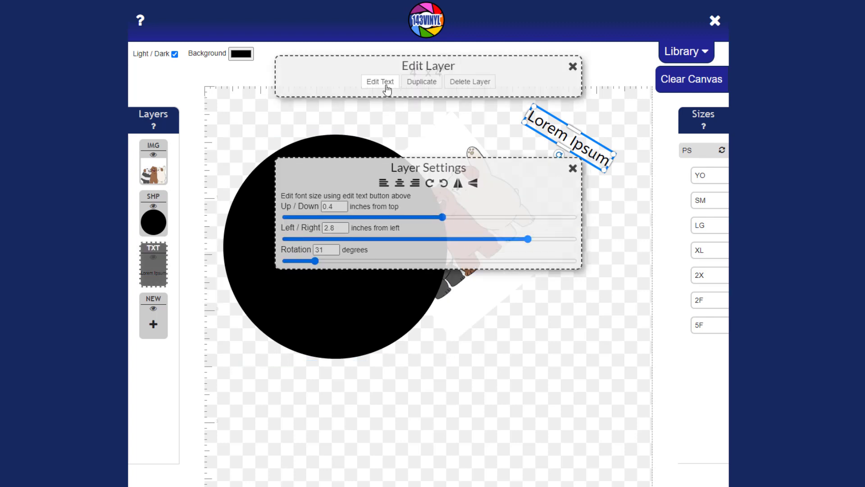
# Step: Replace Lorem Ipsum with a typed first and last name and drag it above the bears
pyautogui.click(387, 84)
pyautogui.press('BackSpace')
pyautogui.press('BackSpace')
pyautogui.press('BackSpace')
pyautogui.press('BackSpace')
pyautogui.press('BackSpace')
pyautogui.press('BackSpace')
pyautogui.press('BackSpace')
pyautogui.press('BackSpace')
pyautogui.press('BackSpace')
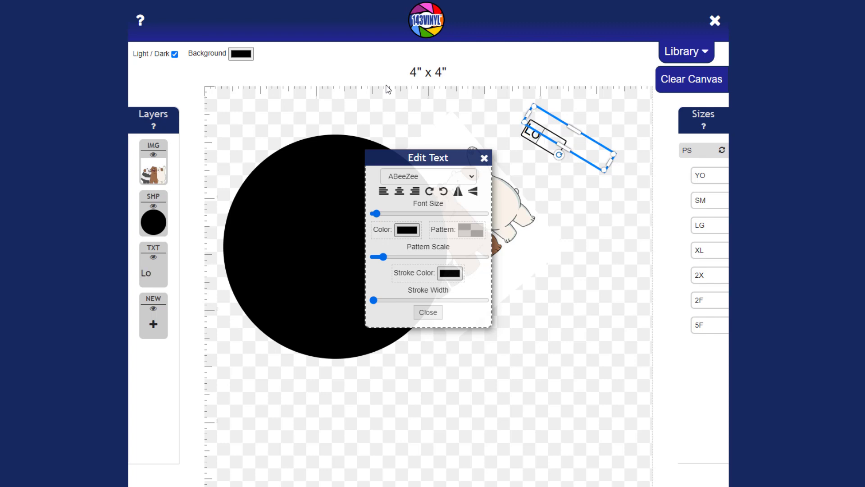
pyautogui.press('BackSpace')
pyautogui.press('BackSpace')
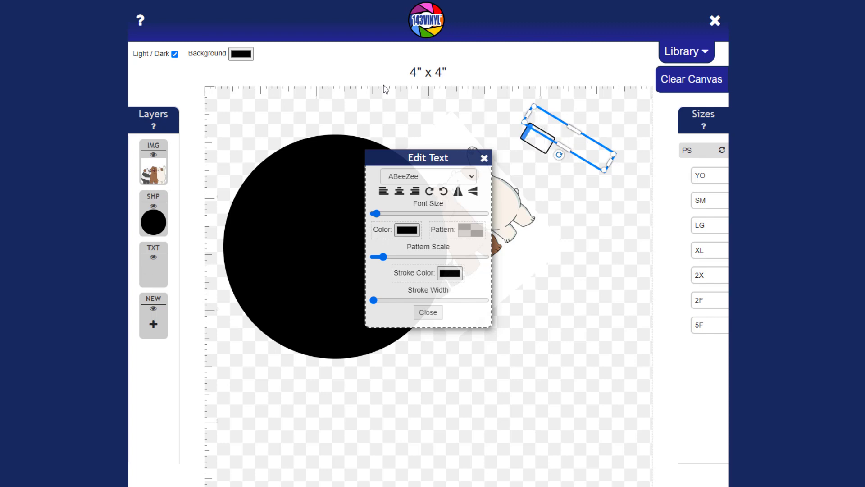
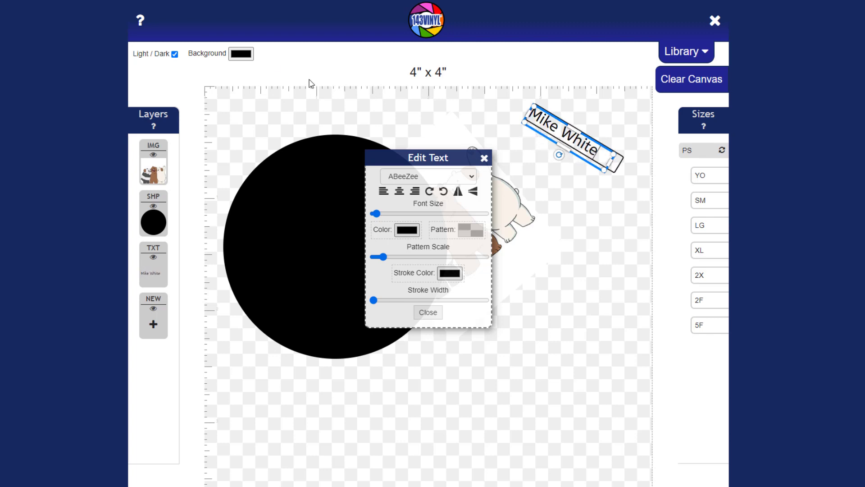
pyautogui.click(631, 219)
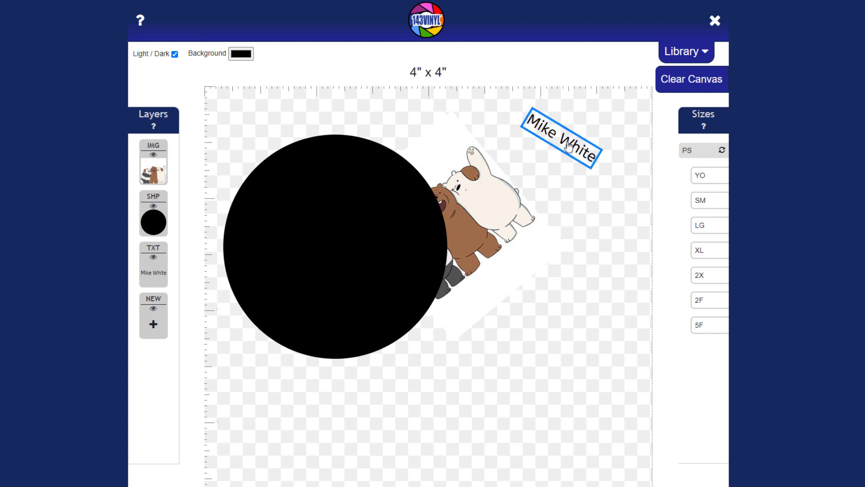
pyautogui.moveTo(568, 145); pyautogui.dragTo(574, 221)
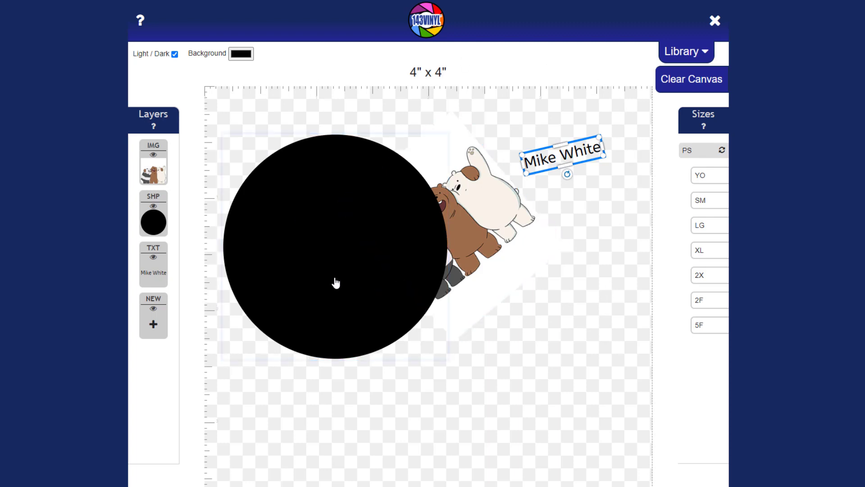
# Step: Move the circle to the lower right and the bears image to the upper left, then narrow the bears
pyautogui.moveTo(329, 204); pyautogui.dragTo(513, 276)
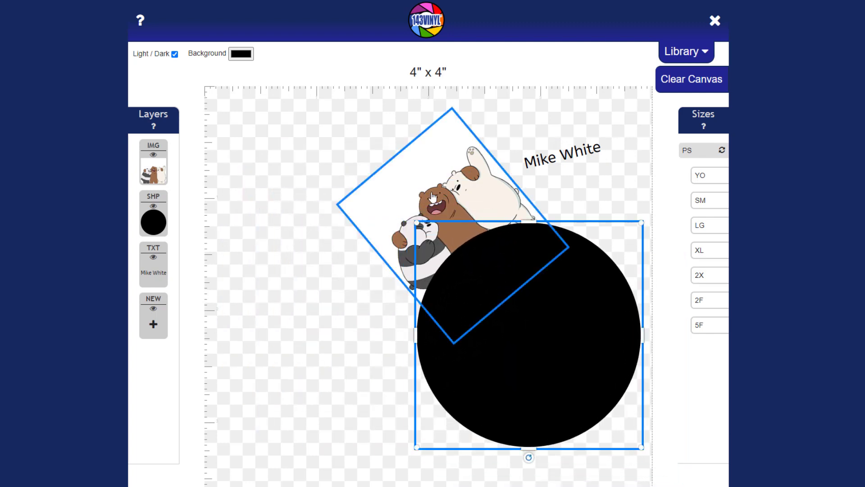
pyautogui.moveTo(438, 179); pyautogui.dragTo(306, 157)
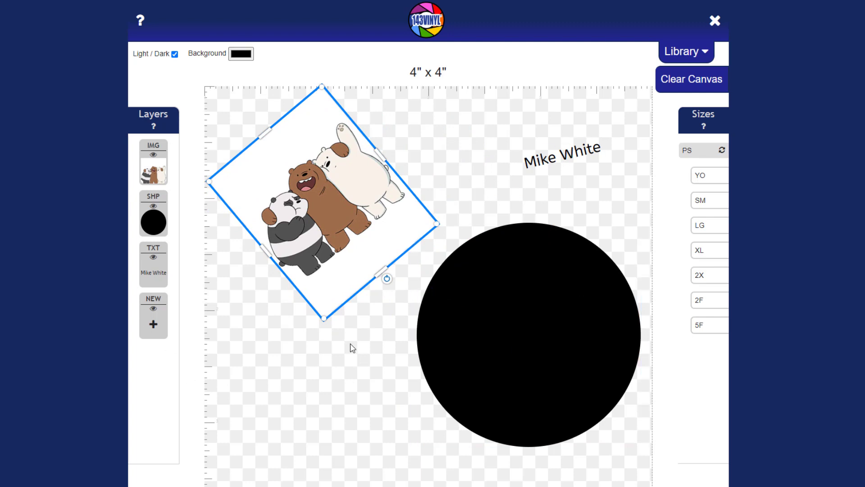
pyautogui.scroll(-3, 337, 368)
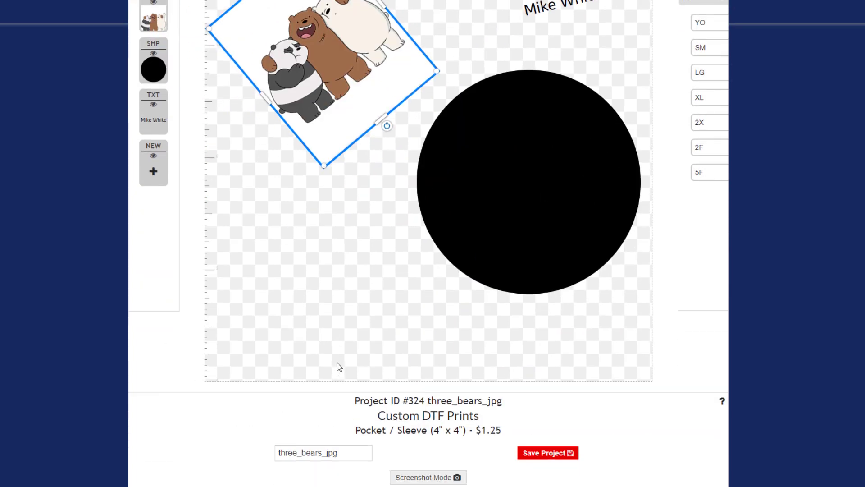
pyautogui.scroll(2, 339, 366)
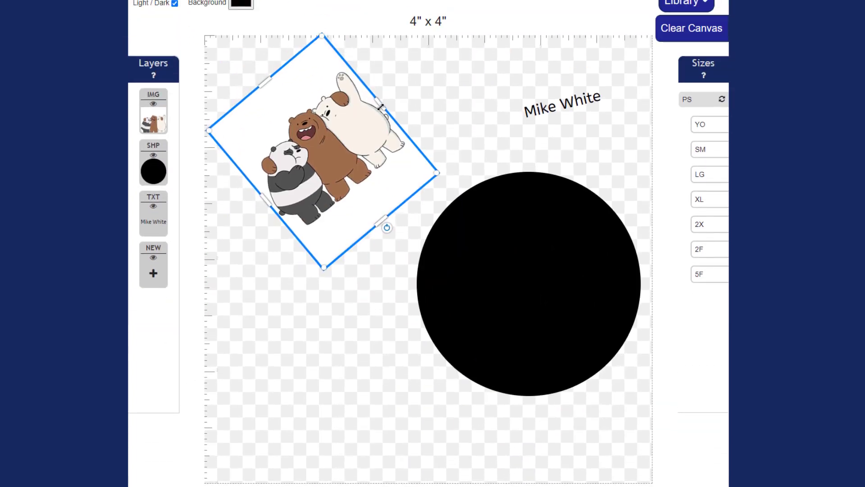
pyautogui.moveTo(380, 102); pyautogui.dragTo(366, 115)
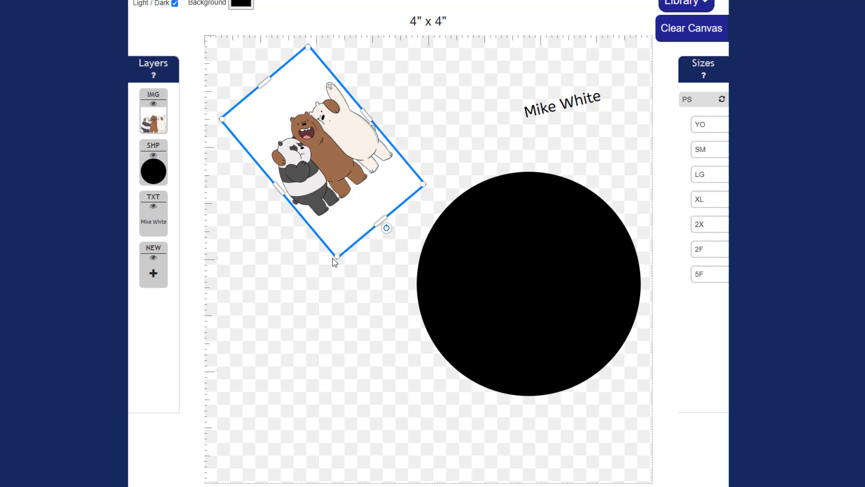
# Step: Flip the bears image horizontally and vertically in its Layer Settings
pyautogui.click(338, 156)
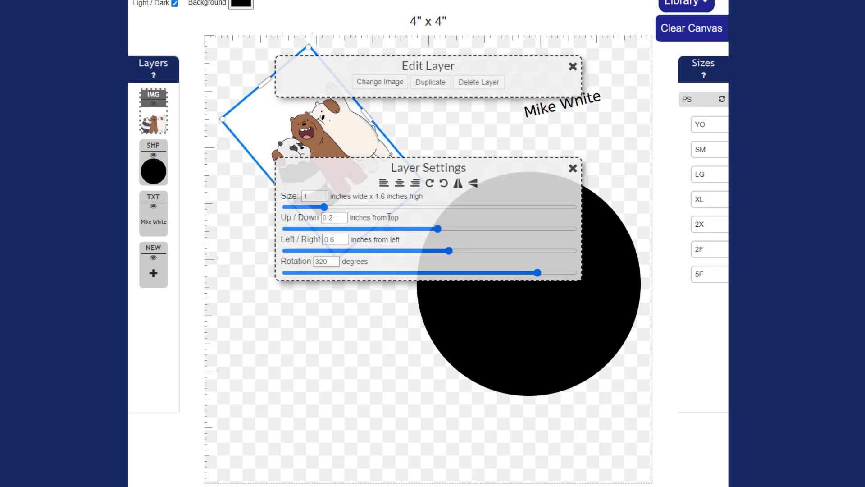
pyautogui.click(458, 183)
pyautogui.click(473, 184)
pyautogui.click(473, 185)
pyautogui.click(458, 183)
pyautogui.click(473, 184)
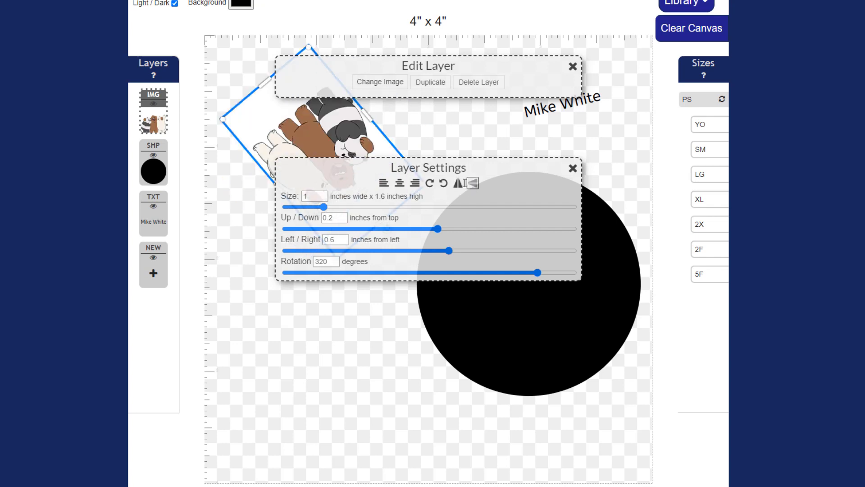
pyautogui.click(573, 168)
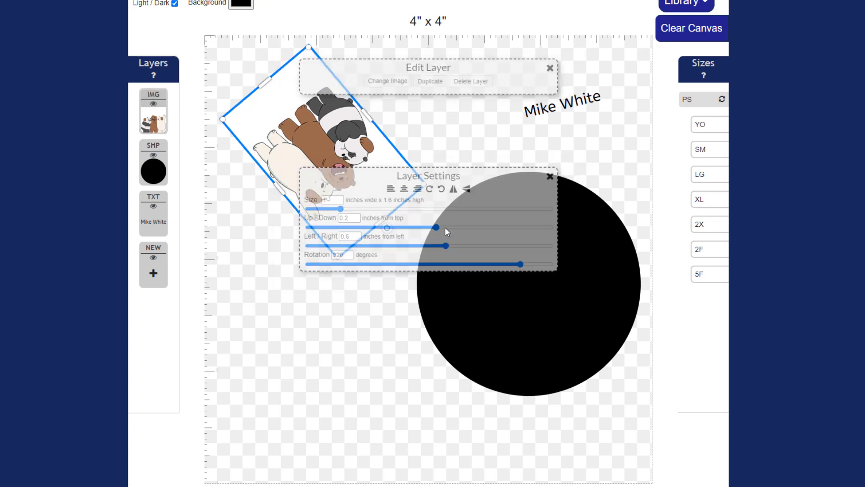
# Step: Rotate the bears image to nearly upright, about 358°
pyautogui.moveTo(386, 229); pyautogui.dragTo(326, 250)
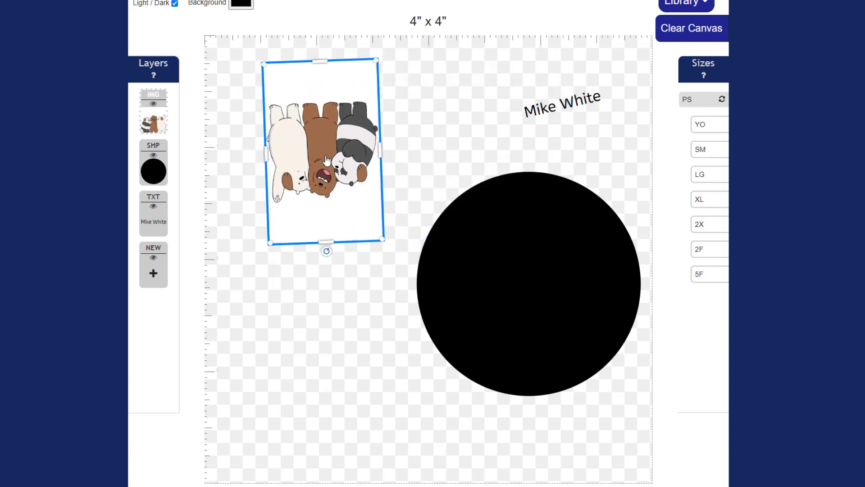
pyautogui.click(328, 160)
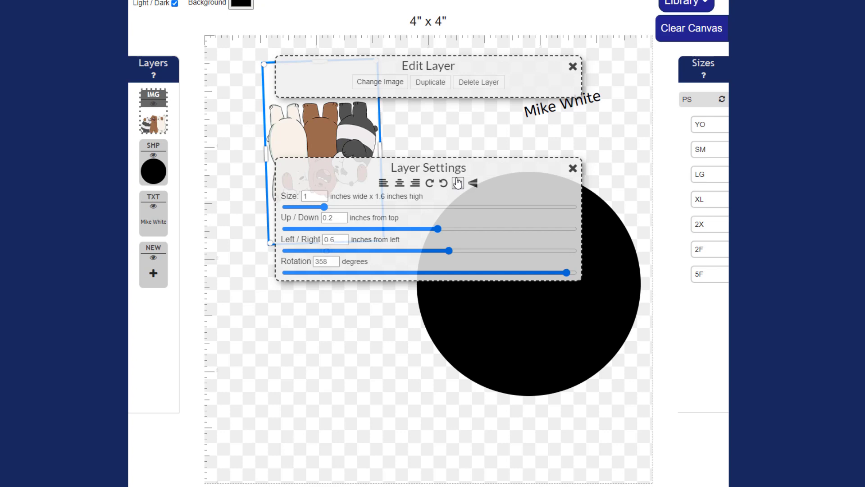
pyautogui.click(573, 168)
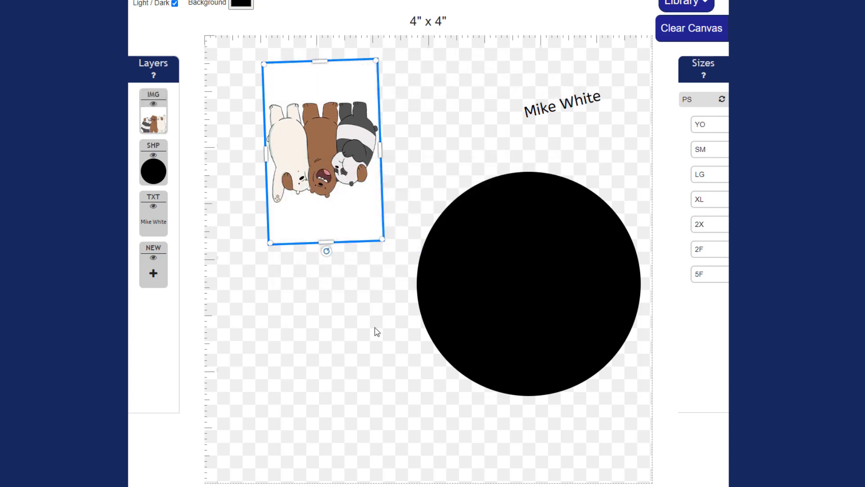
# Step: Save the three_bears_jpg design as Project #324 and review its size checks and proof
pyautogui.scroll(-4, 343, 366)
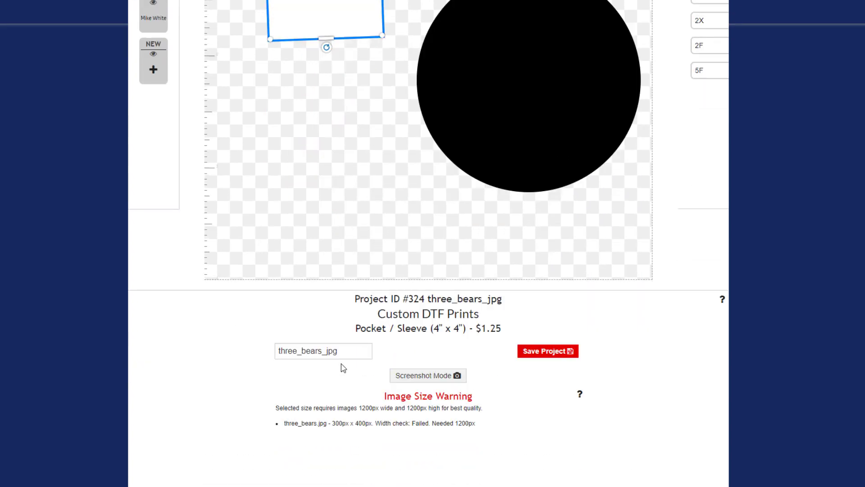
pyautogui.scroll(4, 346, 368)
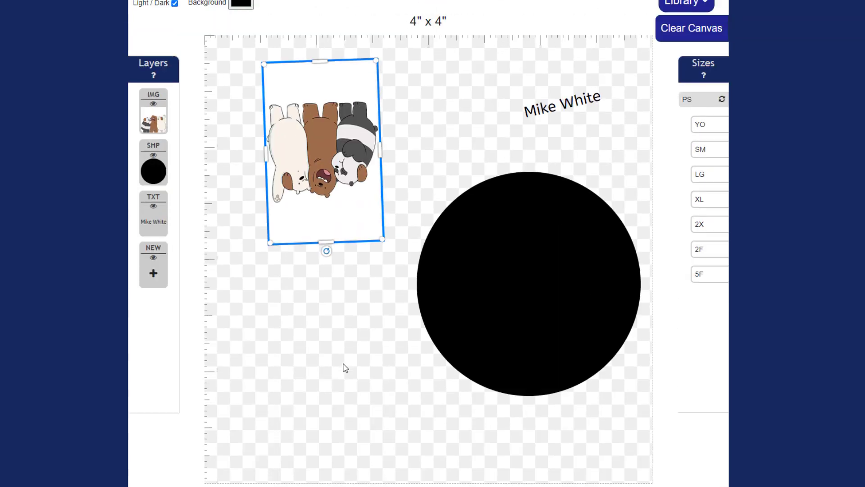
pyautogui.scroll(1, 345, 368)
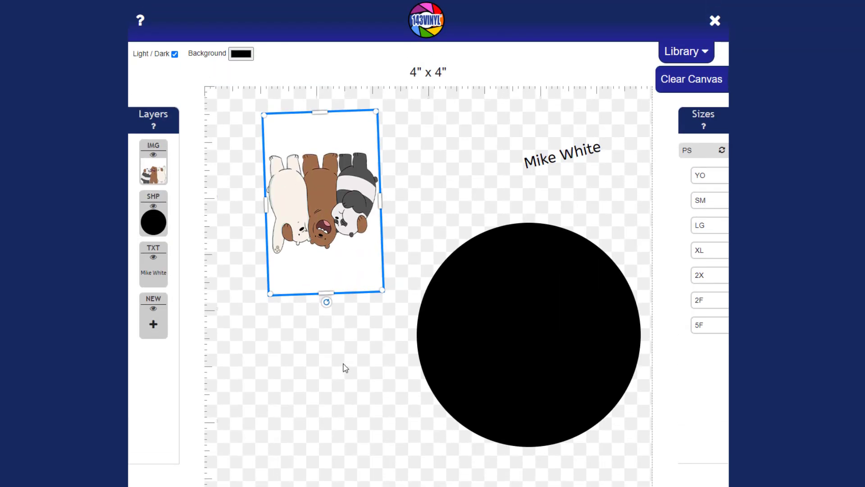
pyautogui.scroll(-5, 345, 368)
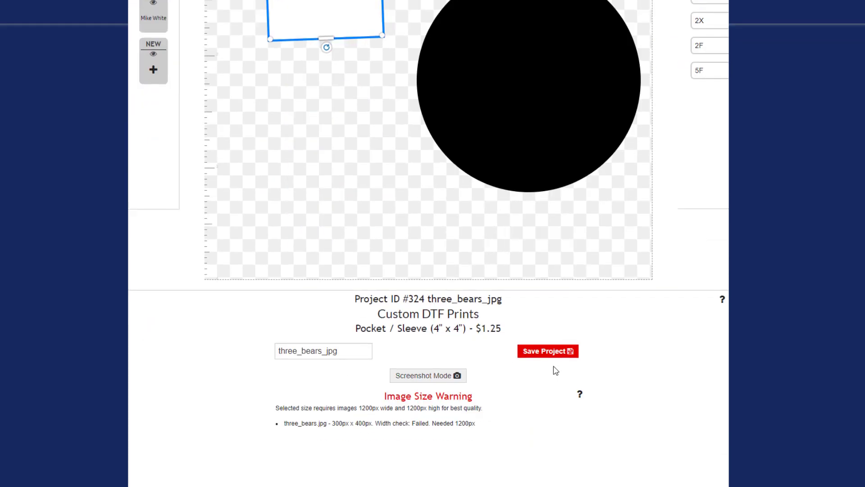
pyautogui.click(548, 351)
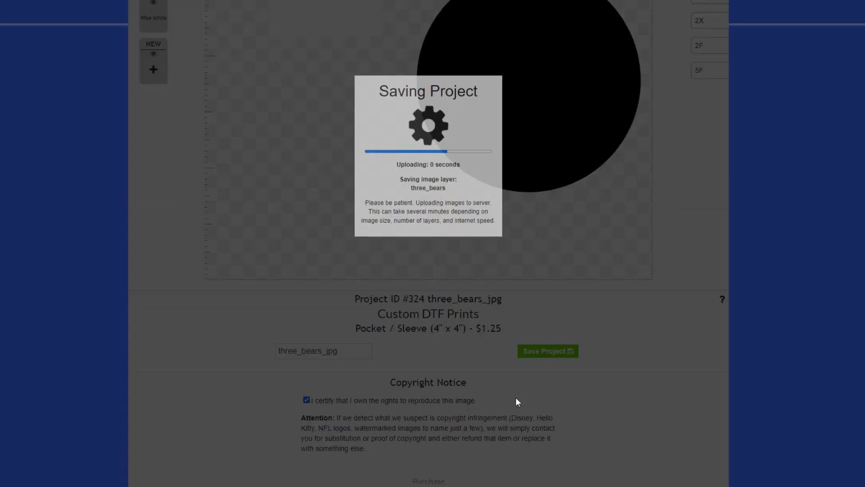
pyautogui.scroll(-4, 516, 397)
pyautogui.scroll(-2, 518, 401)
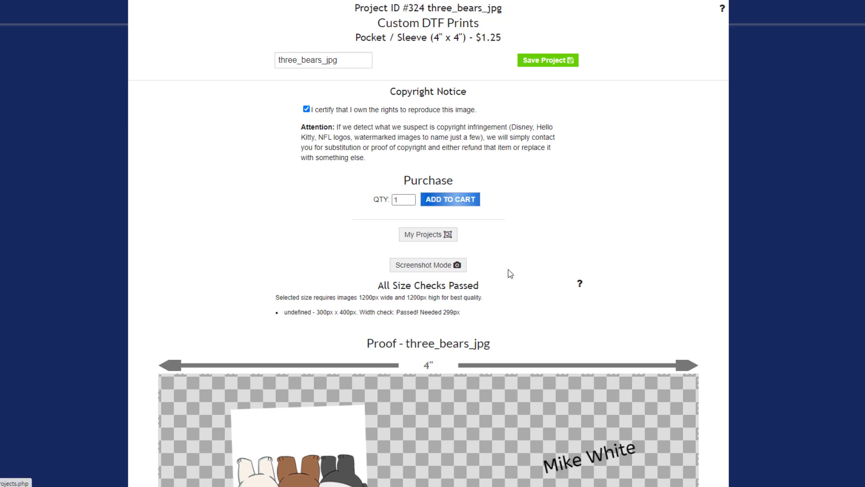
# Step: Go to My Projects and reload it until Project #324 three_bears_jpg ($1.25) appears
pyautogui.click(417, 239)
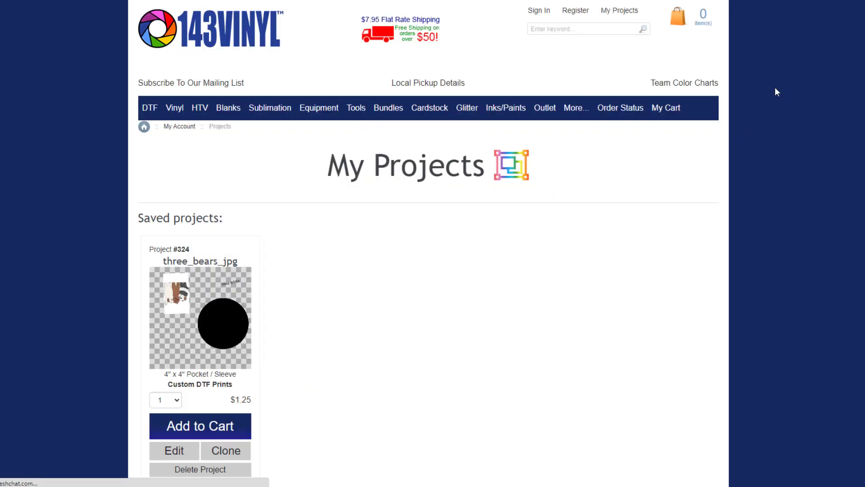
pyautogui.click(619, 14)
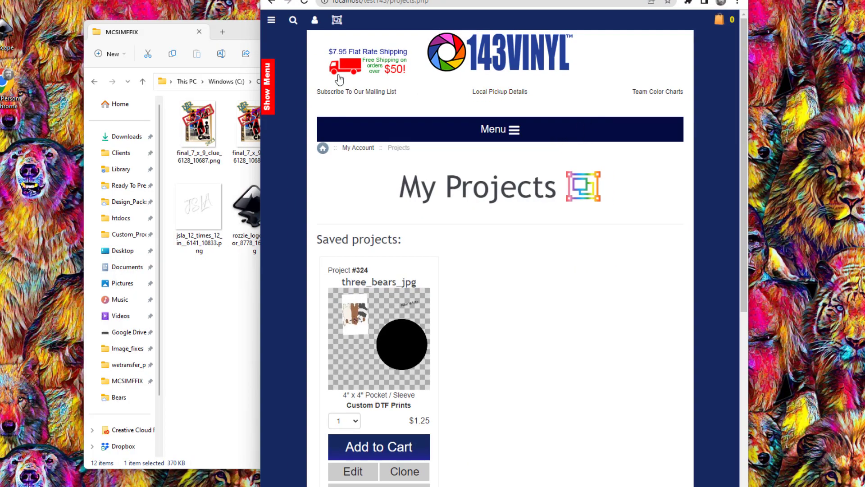
pyautogui.click(337, 23)
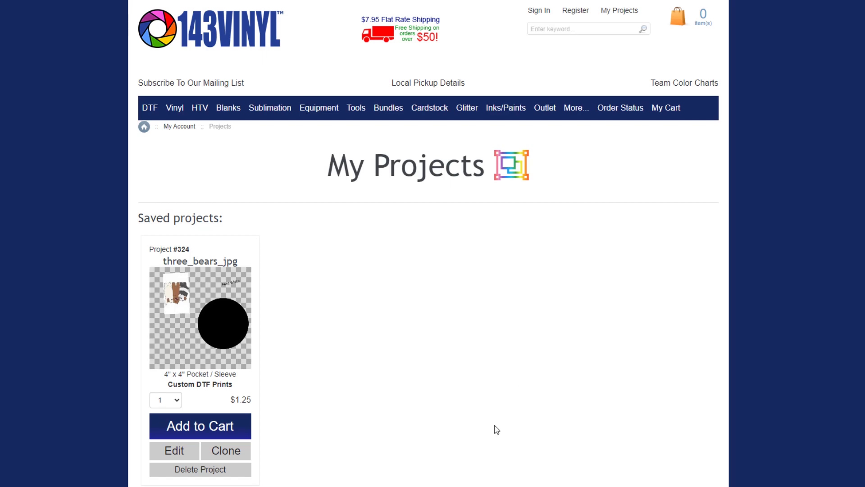
pyautogui.scroll(-4, 404, 350)
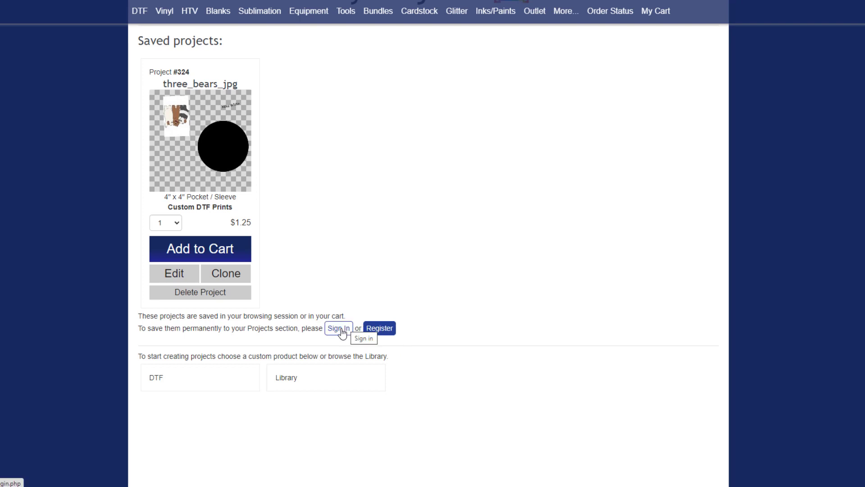
pyautogui.scroll(3, 259, 315)
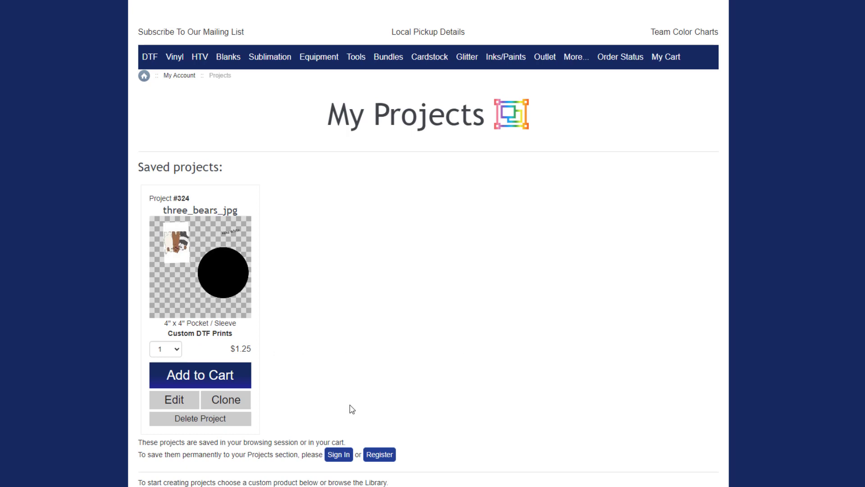
# Step: Add Project #324 three_bears_jpg to the cart and check it under Projects in cart
pyautogui.click(200, 376)
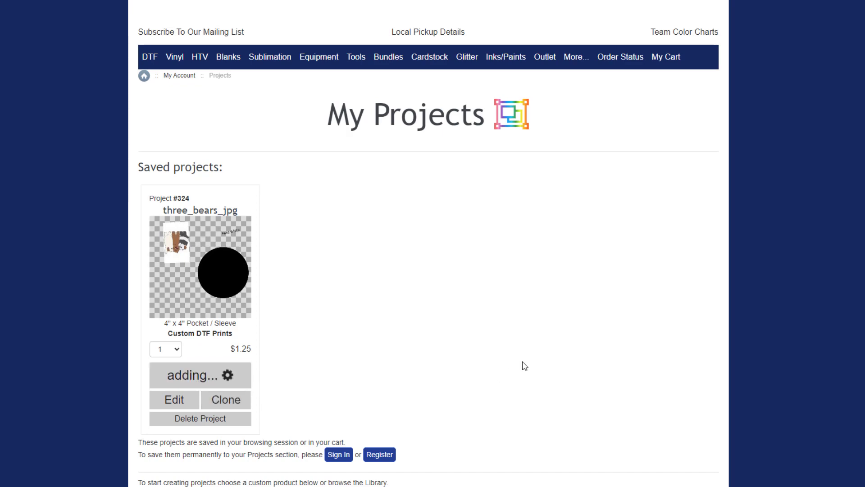
pyautogui.scroll(-2, 518, 352)
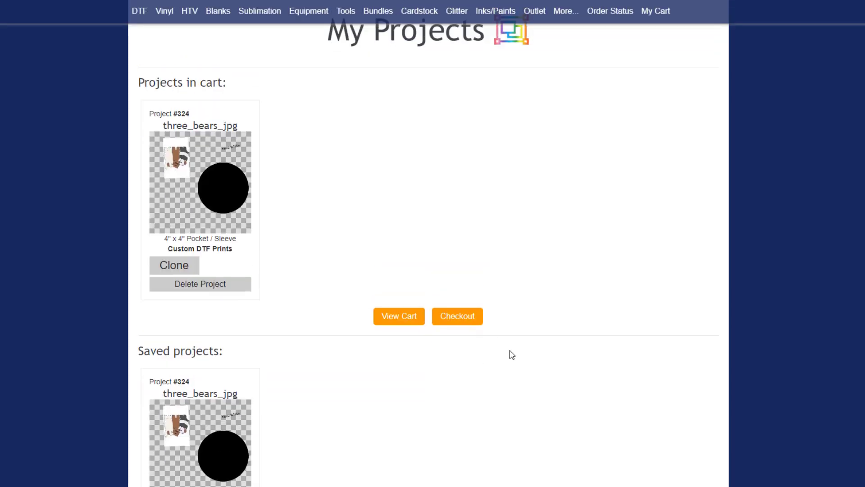
pyautogui.scroll(2, 510, 353)
pyautogui.moveTo(141, 168); pyautogui.dragTo(253, 174)
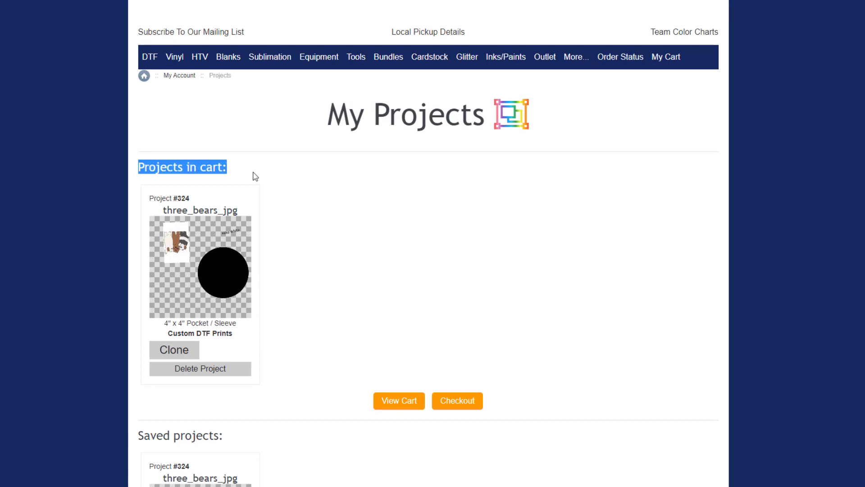
pyautogui.scroll(-5, 309, 290)
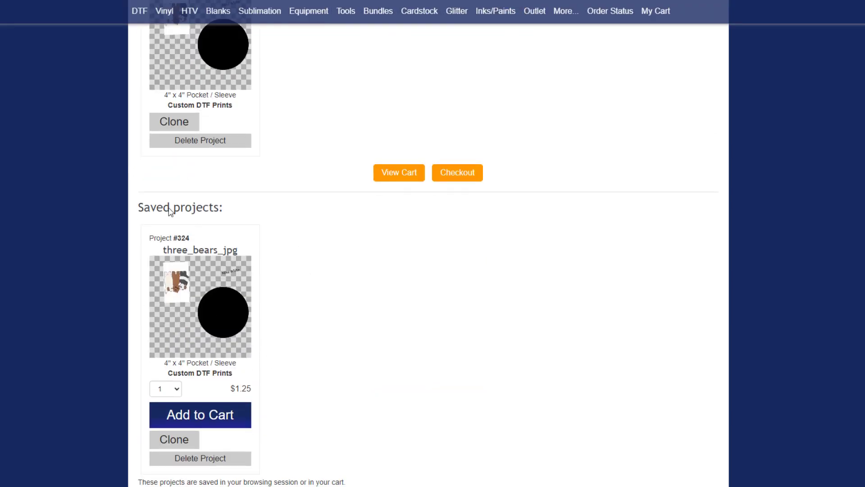
pyautogui.scroll(5, 280, 352)
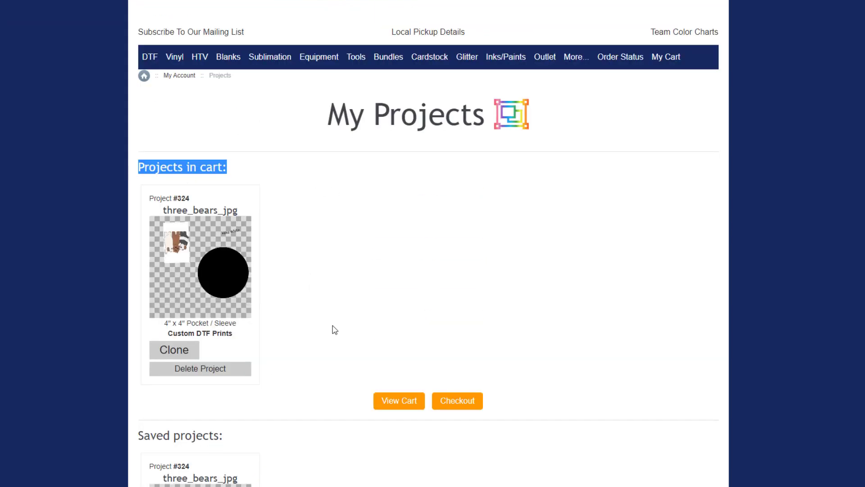
pyautogui.scroll(-5, 332, 328)
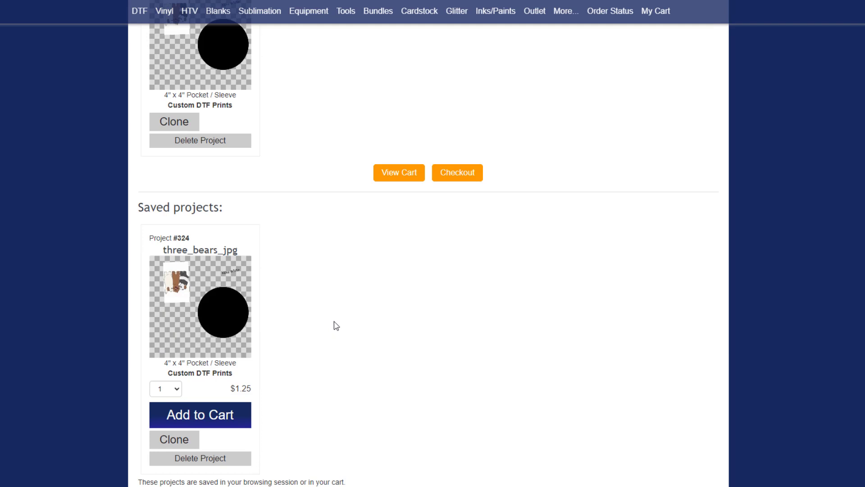
pyautogui.scroll(3, 335, 324)
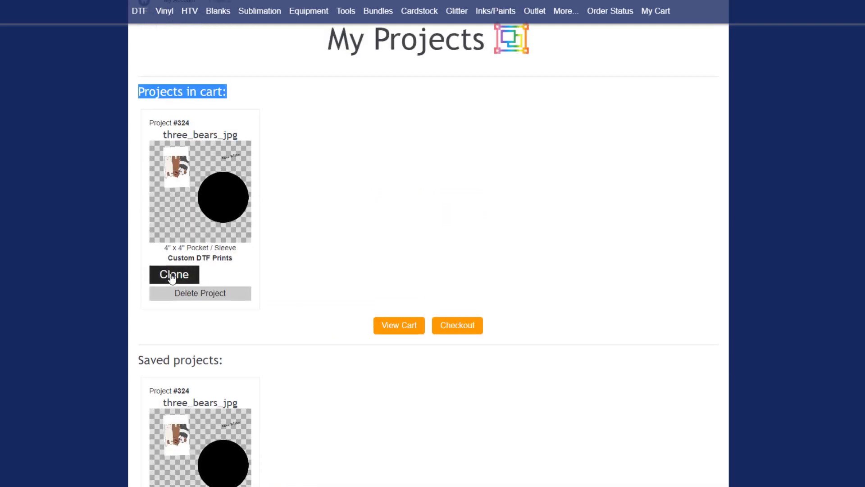
pyautogui.scroll(-3, 257, 360)
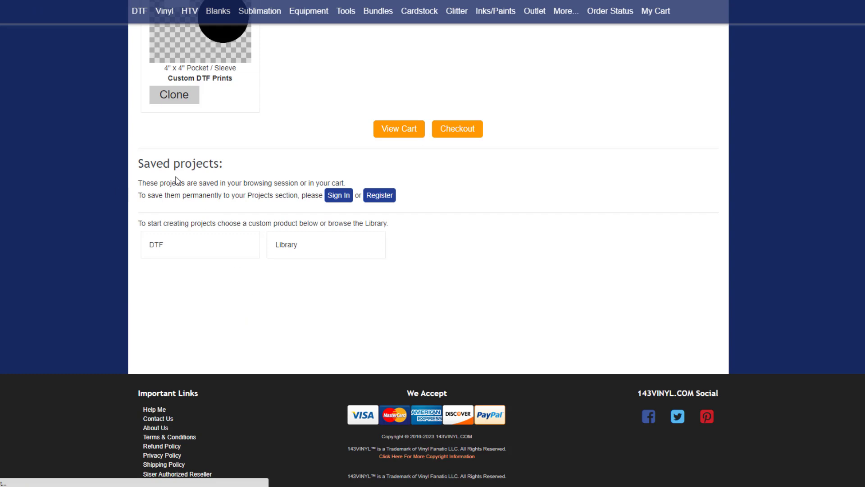
pyautogui.scroll(2, 219, 296)
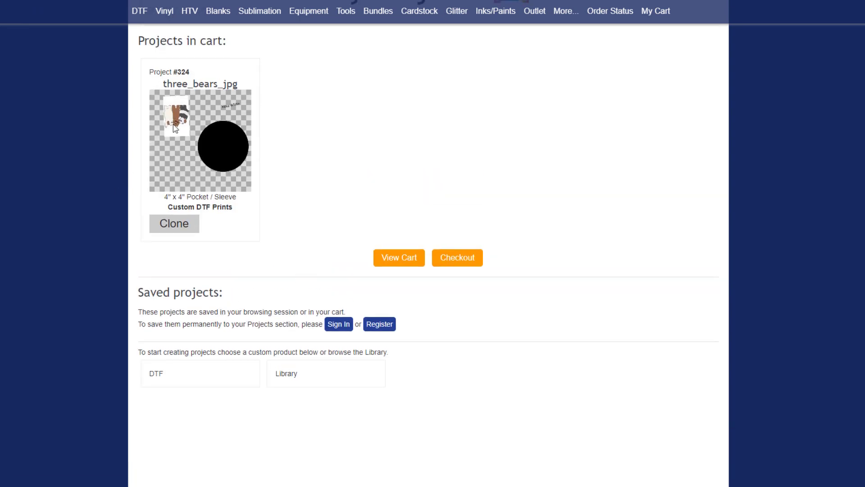
pyautogui.click(188, 225)
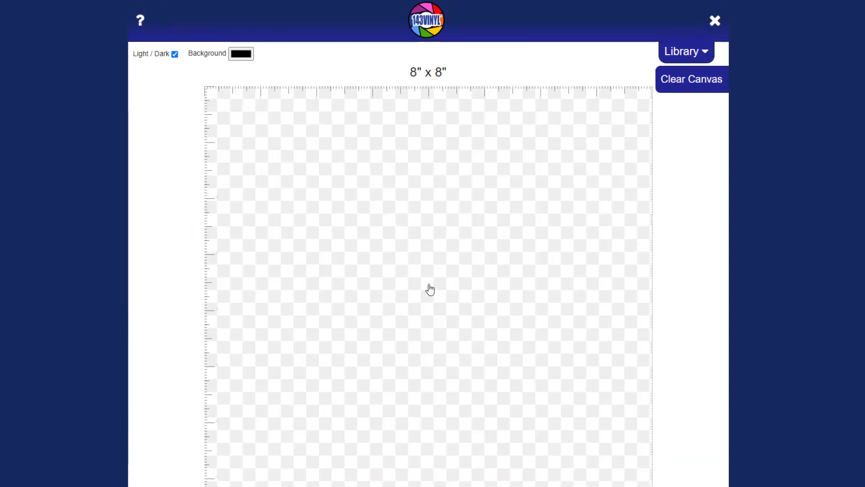
pyautogui.moveTo(423, 321); pyautogui.dragTo(350, 335)
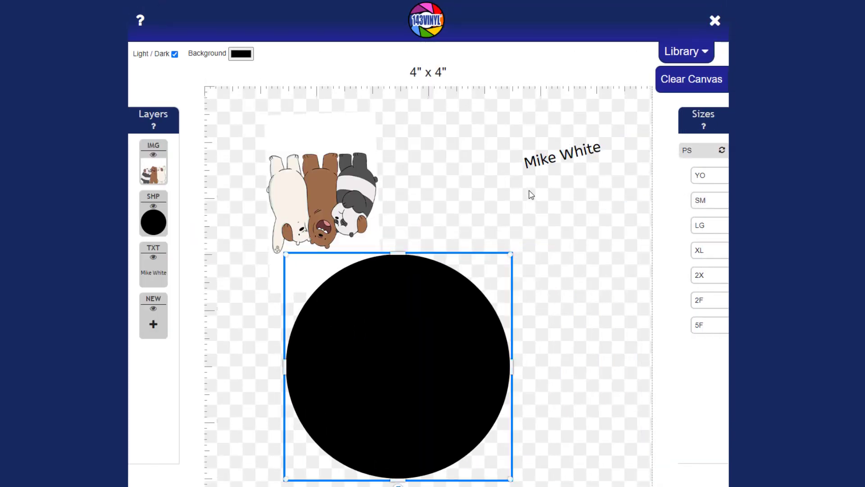
pyautogui.moveTo(562, 154); pyautogui.dragTo(568, 202)
pyautogui.moveTo(308, 175); pyautogui.dragTo(471, 180)
pyautogui.scroll(-5, 516, 354)
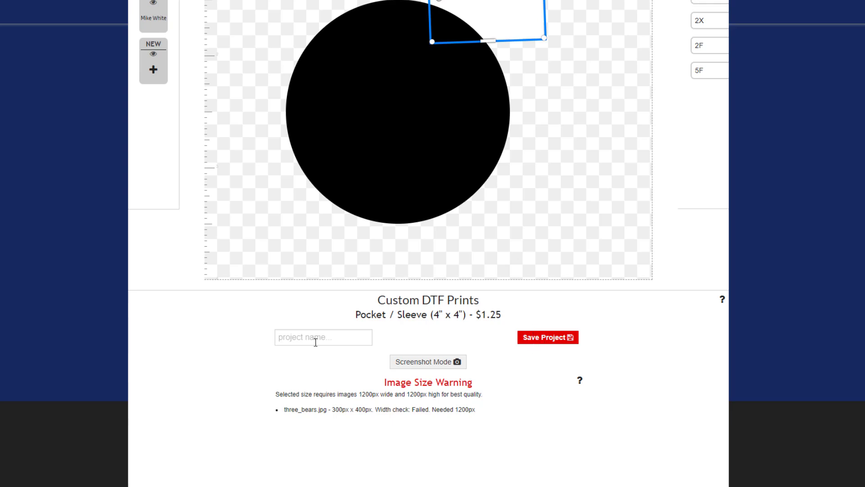
pyautogui.scroll(5, 541, 367)
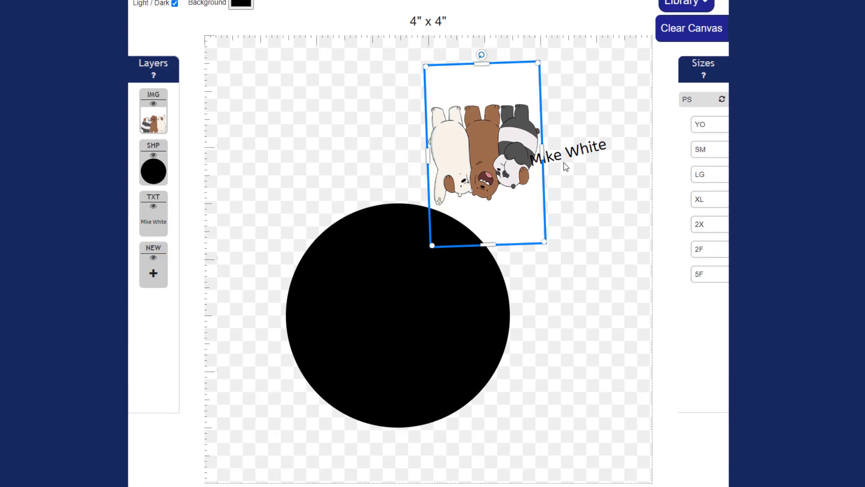
pyautogui.click(585, 152)
pyautogui.moveTo(585, 152); pyautogui.dragTo(576, 273)
pyautogui.scroll(-5, 541, 434)
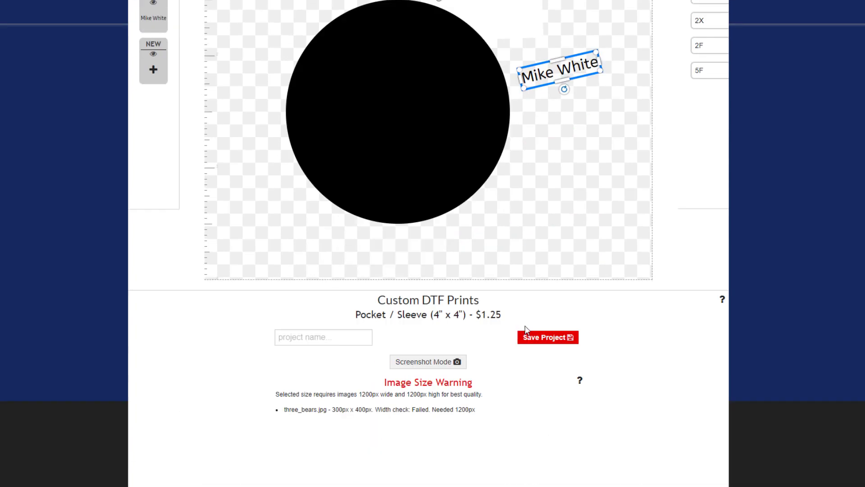
# Step: Save the rearranged copy as Project #325
pyautogui.click(543, 338)
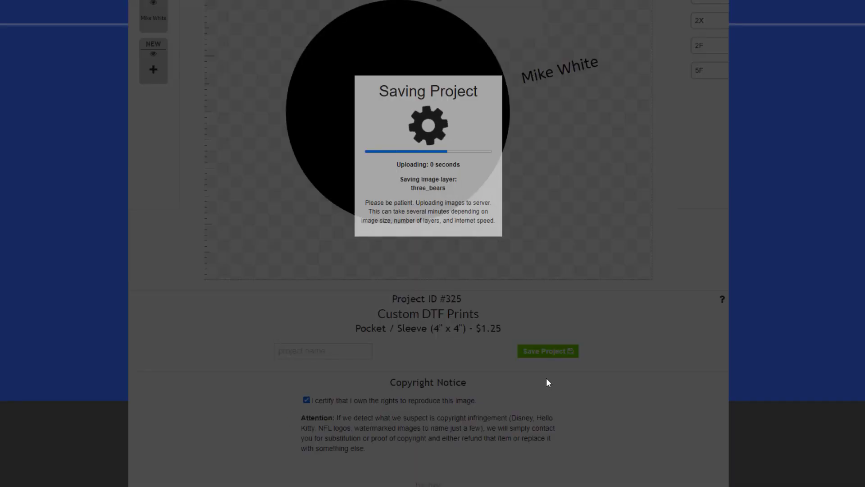
pyautogui.scroll(-6, 546, 378)
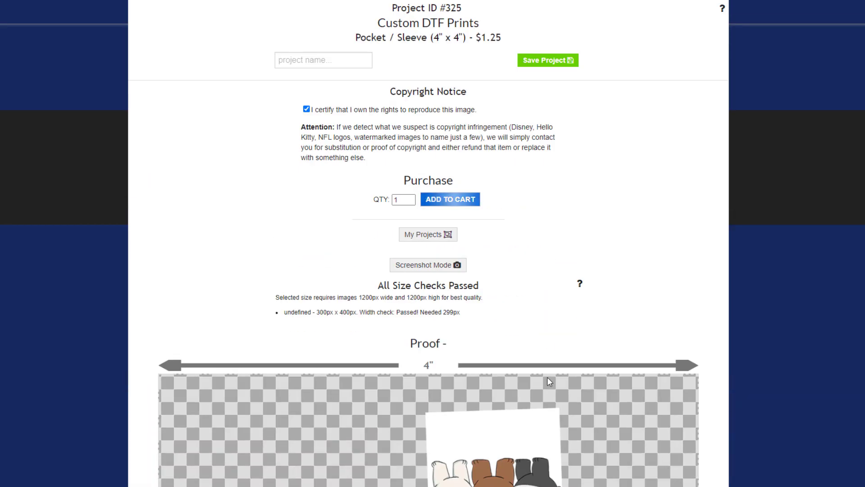
pyautogui.scroll(8, 548, 379)
pyautogui.scroll(4, 550, 384)
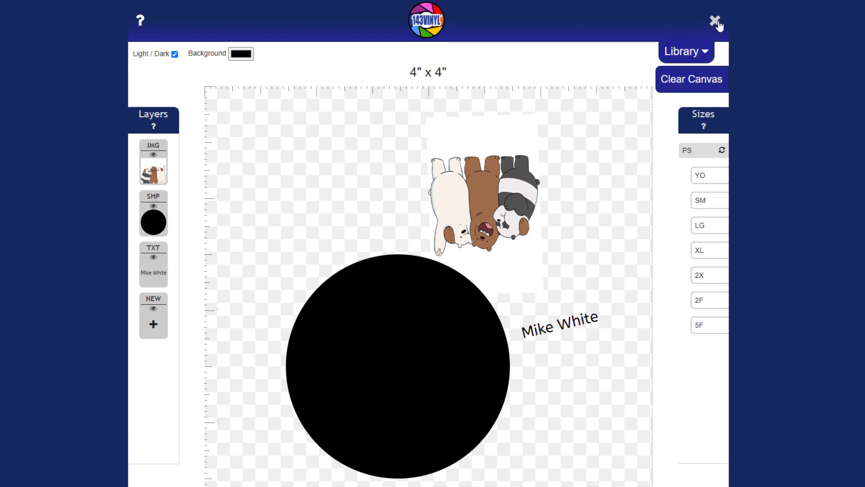
pyautogui.scroll(-10, 528, 350)
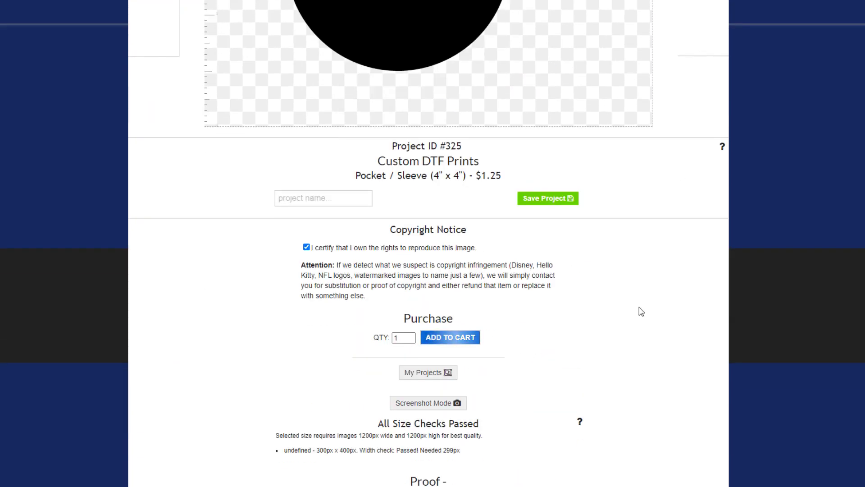
# Step: Return to My Projects, open #325 in the editor, then close it without saving
pyautogui.click(429, 376)
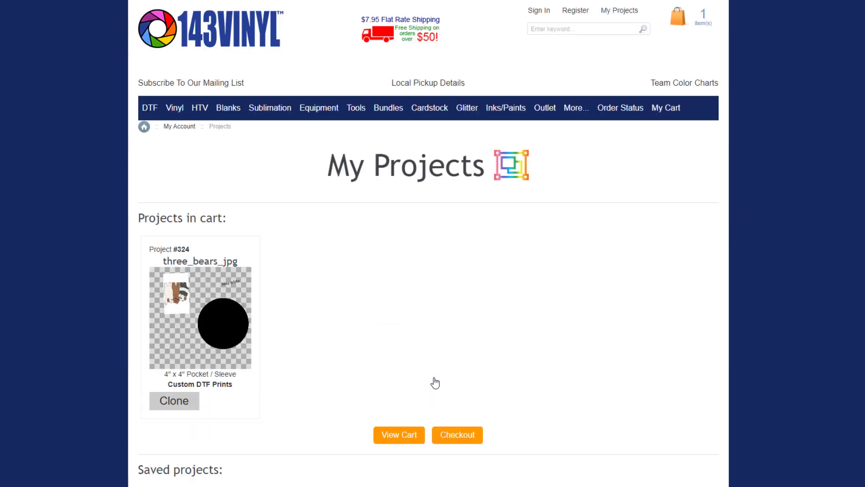
pyautogui.scroll(-5, 316, 303)
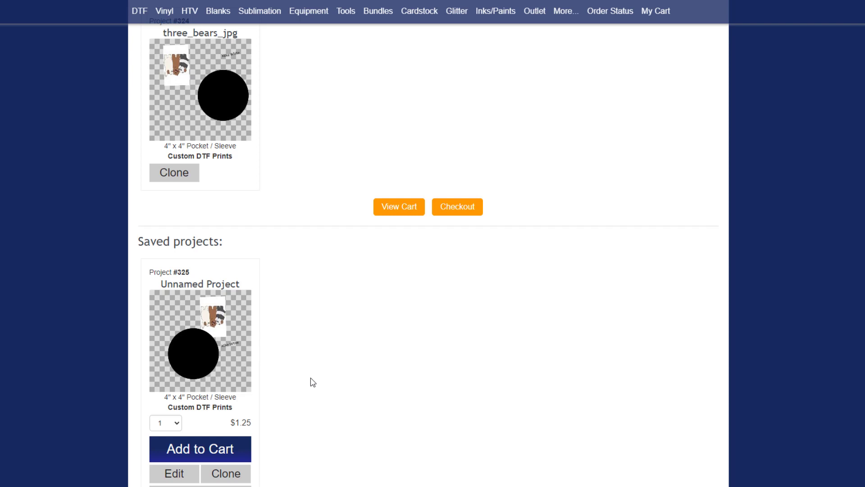
pyautogui.click(175, 473)
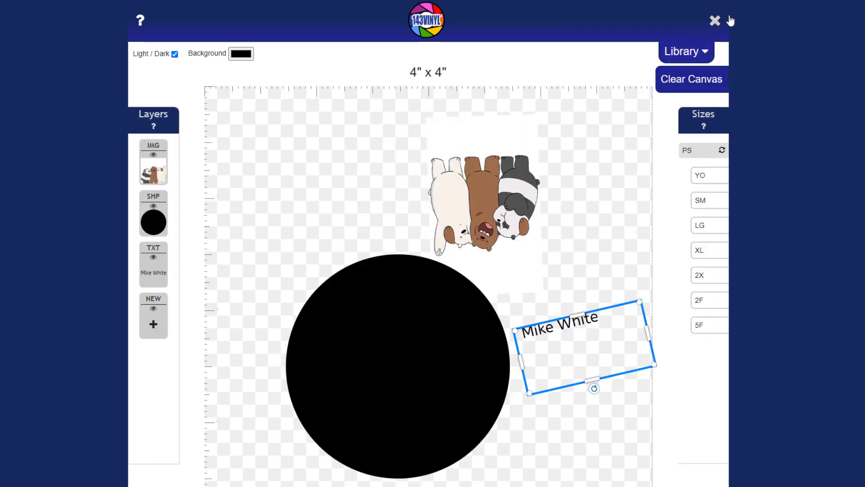
pyautogui.click(715, 23)
pyautogui.click(482, 47)
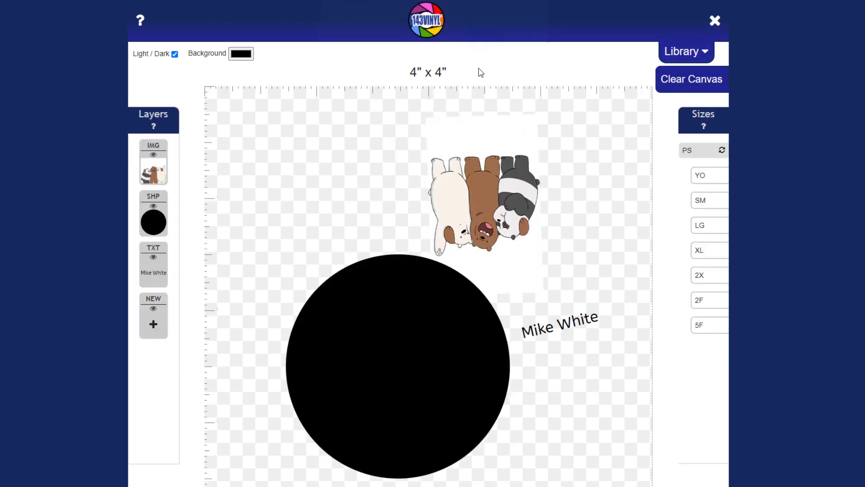
pyautogui.scroll(-4, 307, 332)
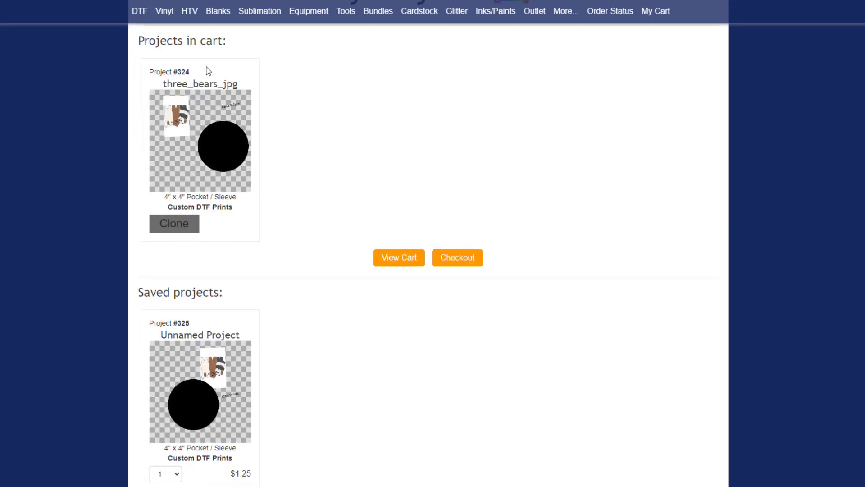
pyautogui.scroll(-3, 255, 239)
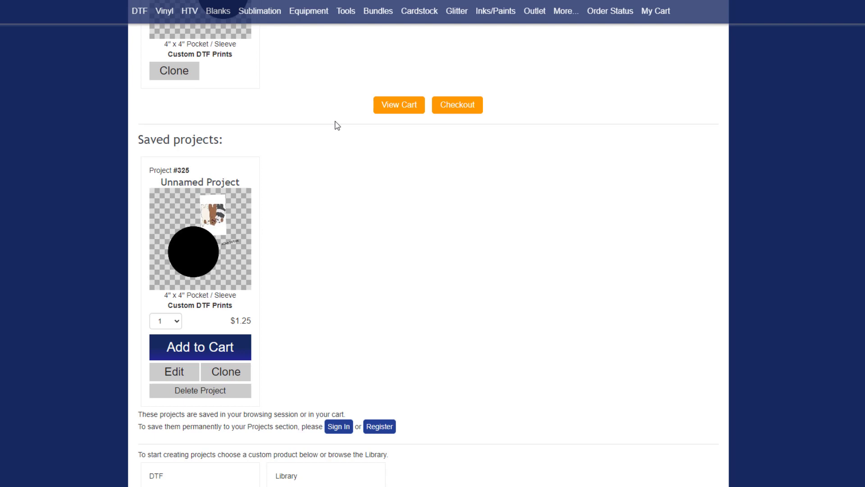
pyautogui.scroll(7, 590, 178)
# Step: Remove the project from the mini-cart and reload the page with F5
pyautogui.moveTo(679, 20)
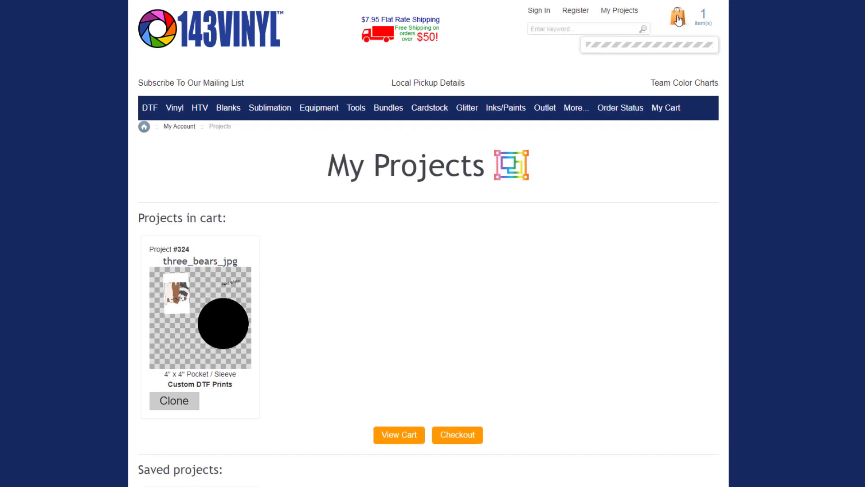
pyautogui.click(667, 67)
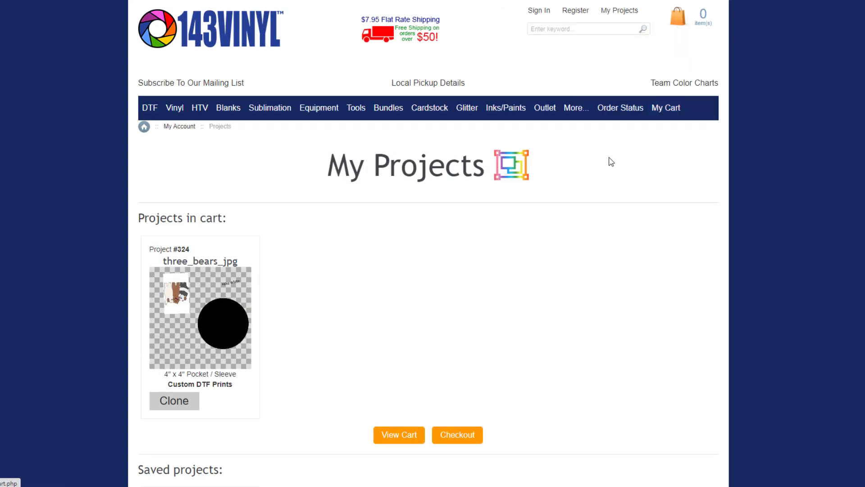
pyautogui.scroll(-1, 387, 291)
pyautogui.scroll(-2, 388, 300)
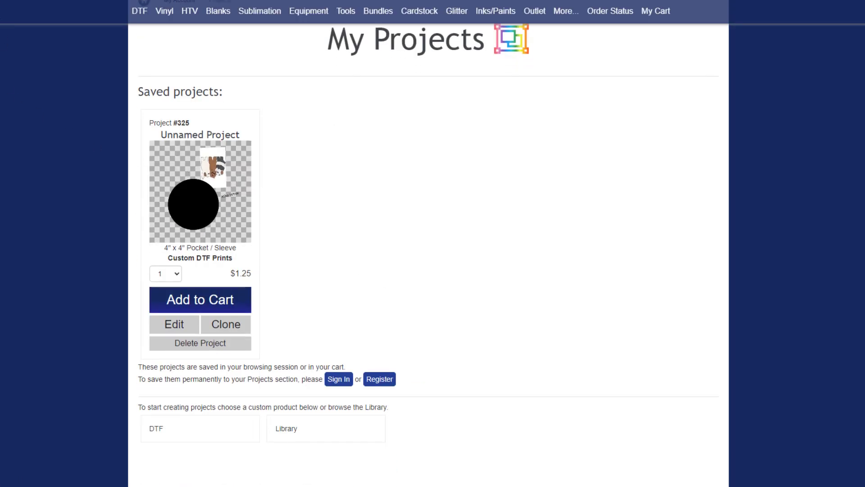
pyautogui.press('F5')
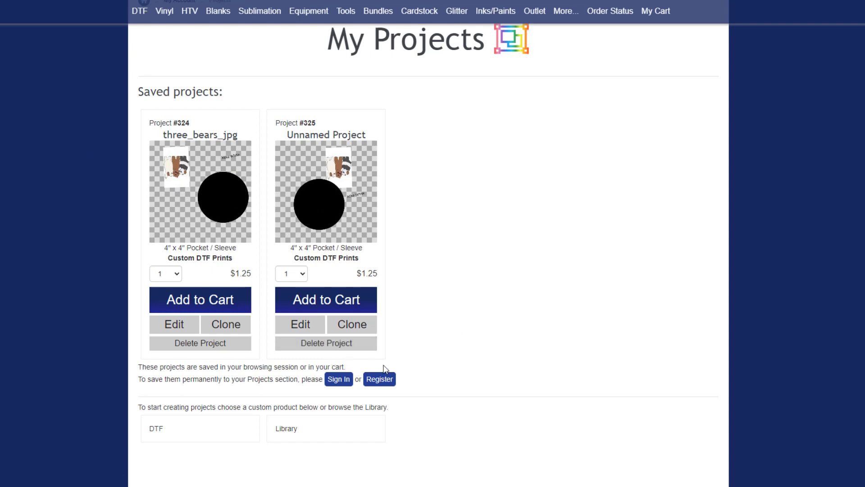
# Step: Delete Unnamed Project #325 and highlight the note about session-saved projects
pyautogui.click(345, 345)
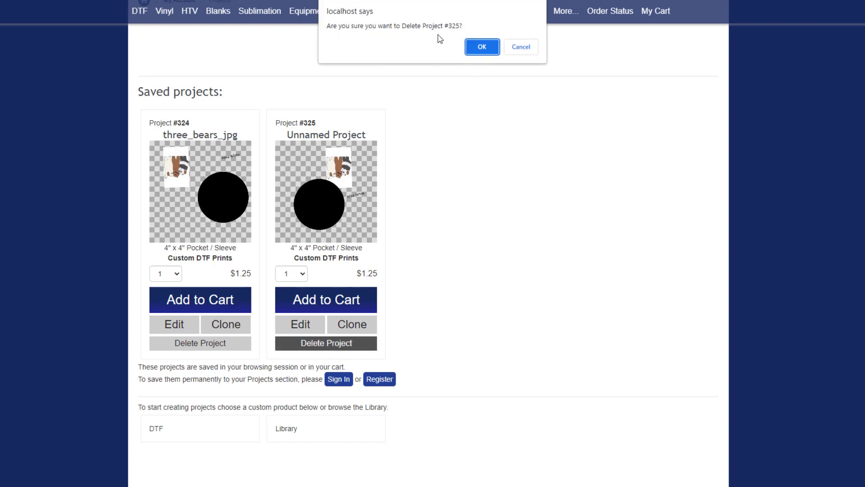
pyautogui.click(482, 48)
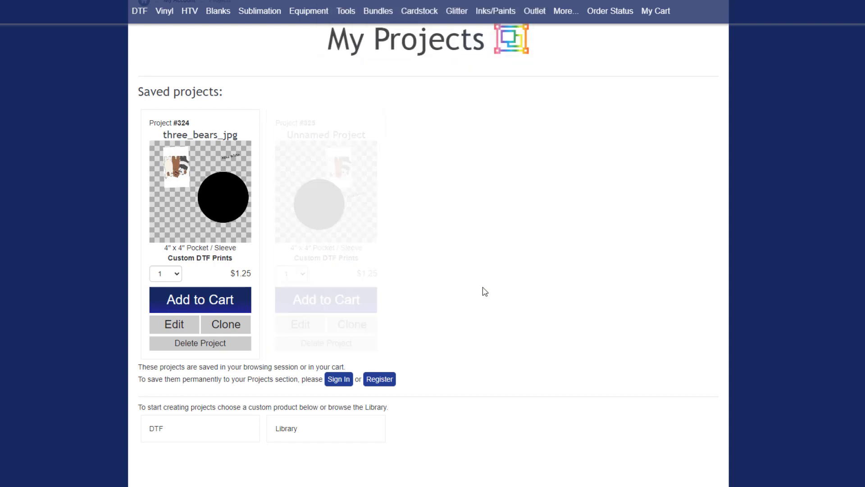
pyautogui.moveTo(180, 368); pyautogui.dragTo(350, 376)
pyautogui.moveTo(235, 380); pyautogui.dragTo(291, 383)
# Step: Sign in using a saved account login from Chrome's autofill
pyautogui.click(339, 382)
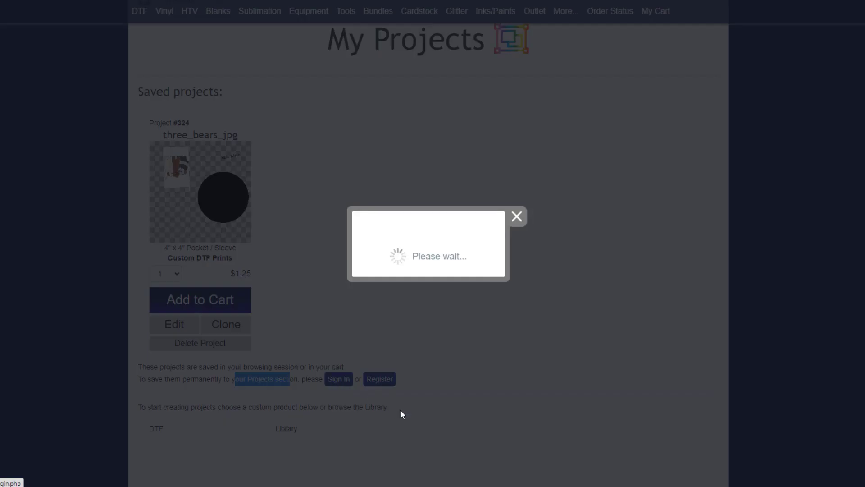
pyautogui.press('Return')
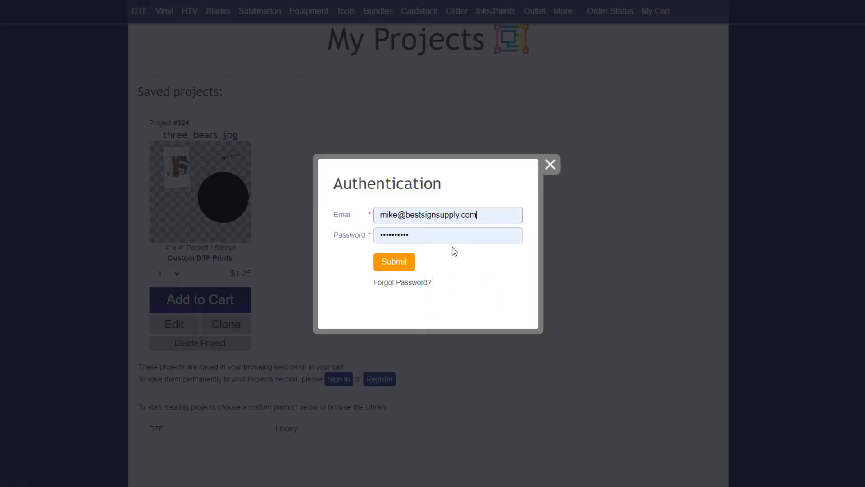
pyautogui.click(487, 220)
pyautogui.moveTo(488, 220); pyautogui.dragTo(325, 218)
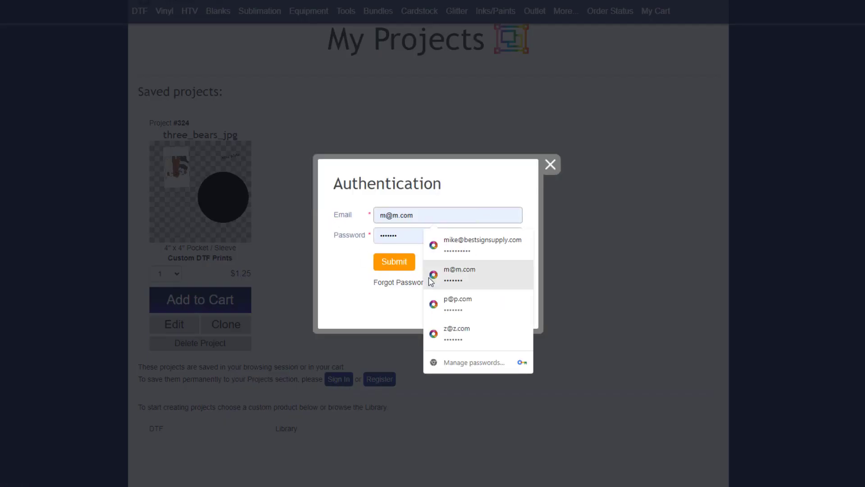
pyautogui.click(430, 304)
pyautogui.click(403, 271)
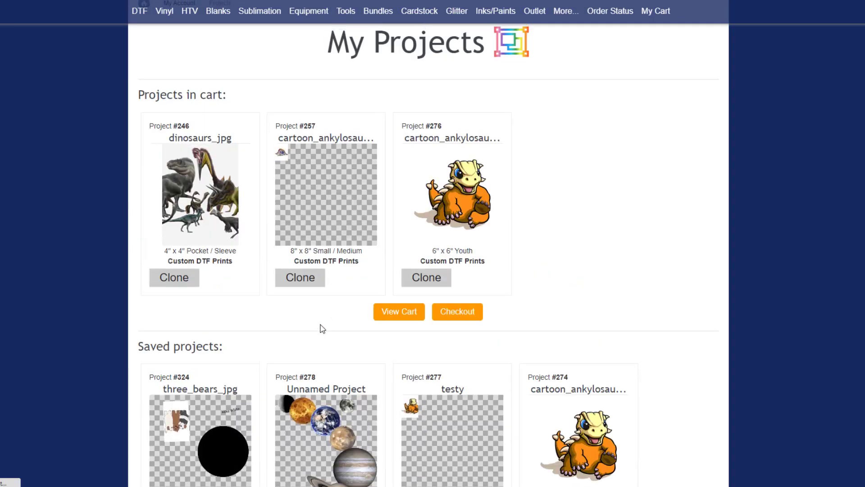
# Step: Scroll through the account's saved projects, such as #278 and #277 testy
pyautogui.scroll(3, 320, 329)
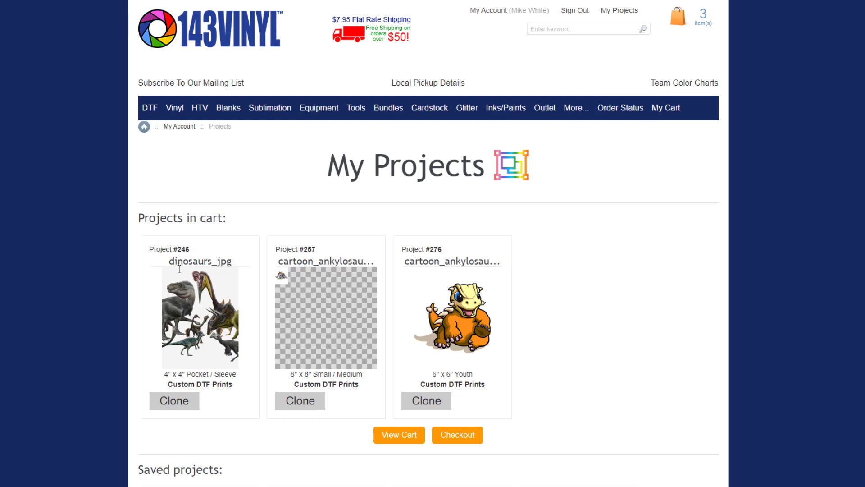
pyautogui.scroll(-8, 557, 333)
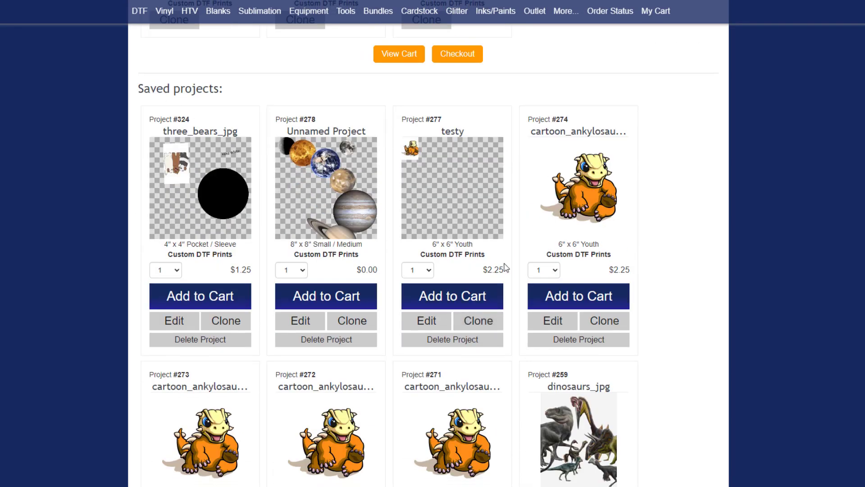
pyautogui.scroll(-3, 317, 309)
pyautogui.scroll(-10, 381, 306)
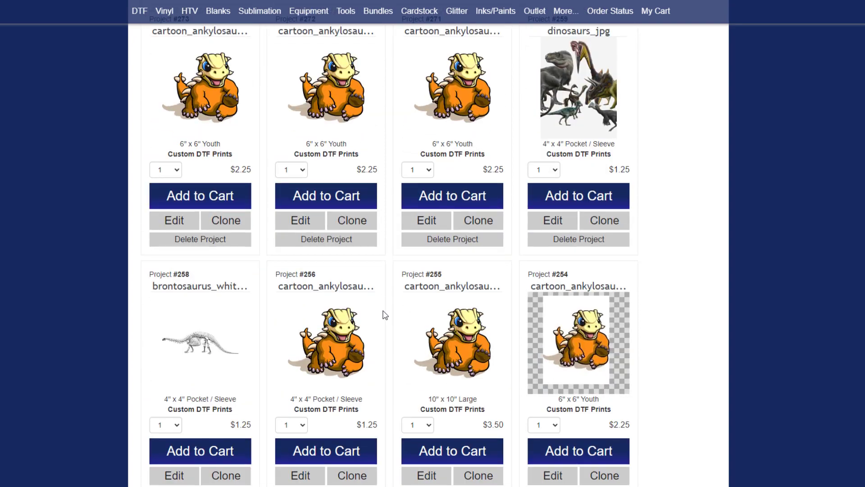
pyautogui.scroll(6, 383, 309)
pyautogui.scroll(10, 385, 314)
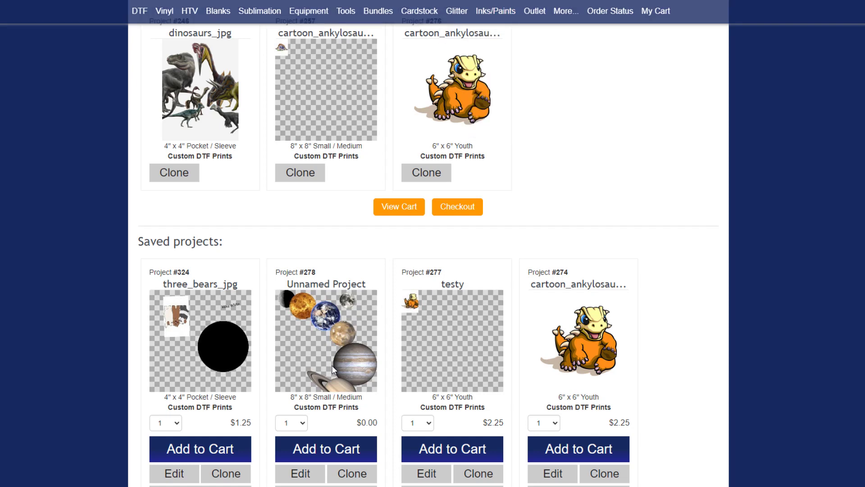
# Step: Add the 8" x 8" planets Project #278 to the cart and clone it
pyautogui.click(320, 449)
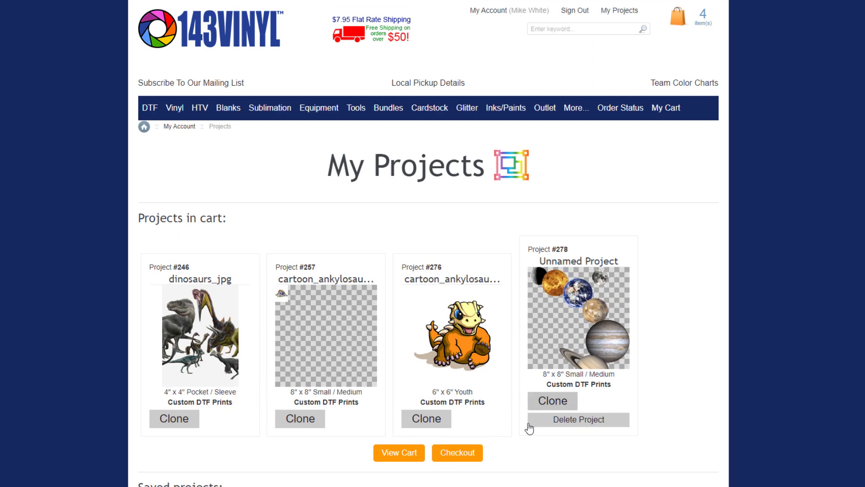
pyautogui.click(561, 408)
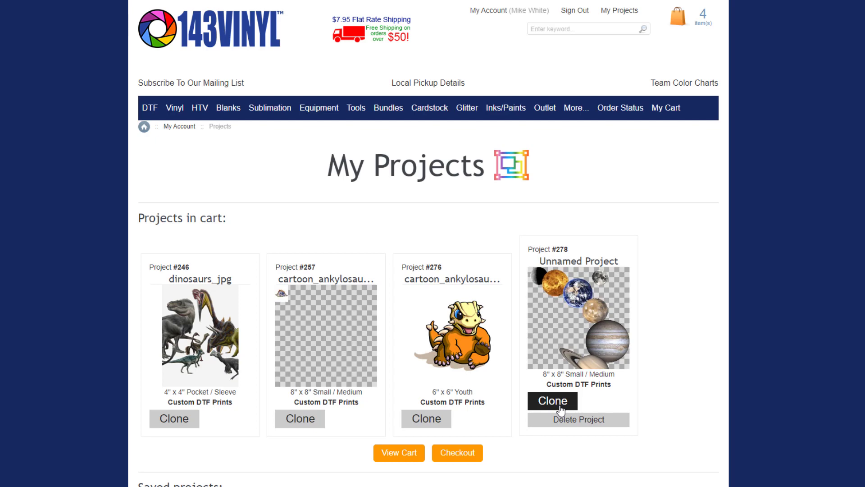